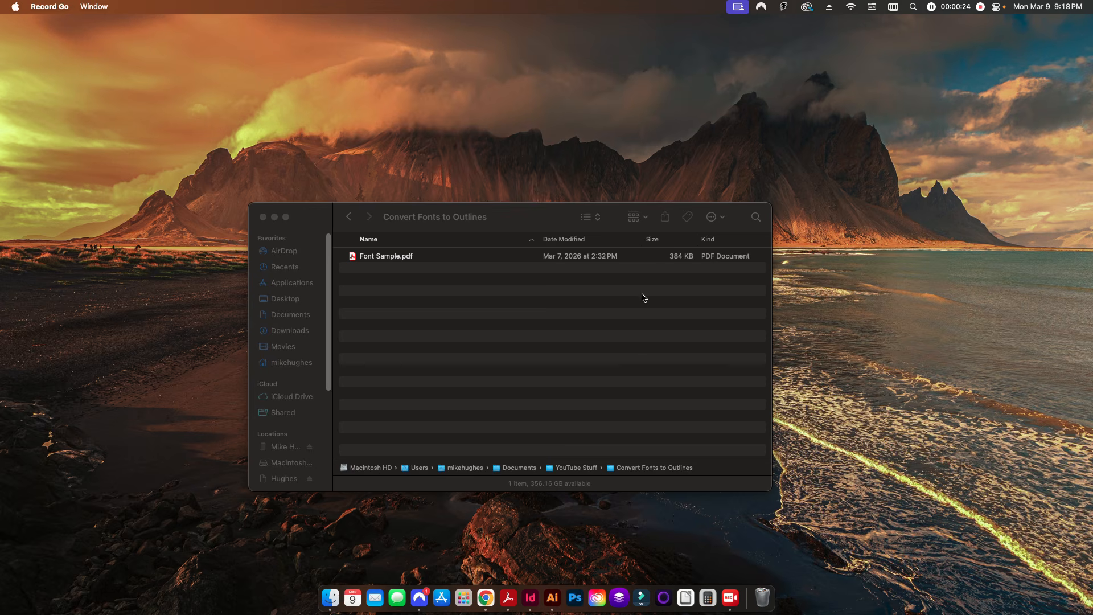
Open Font Sample.pdf from the Convert Fonts to Outlines folder in Acrobat
left_click(390, 263)
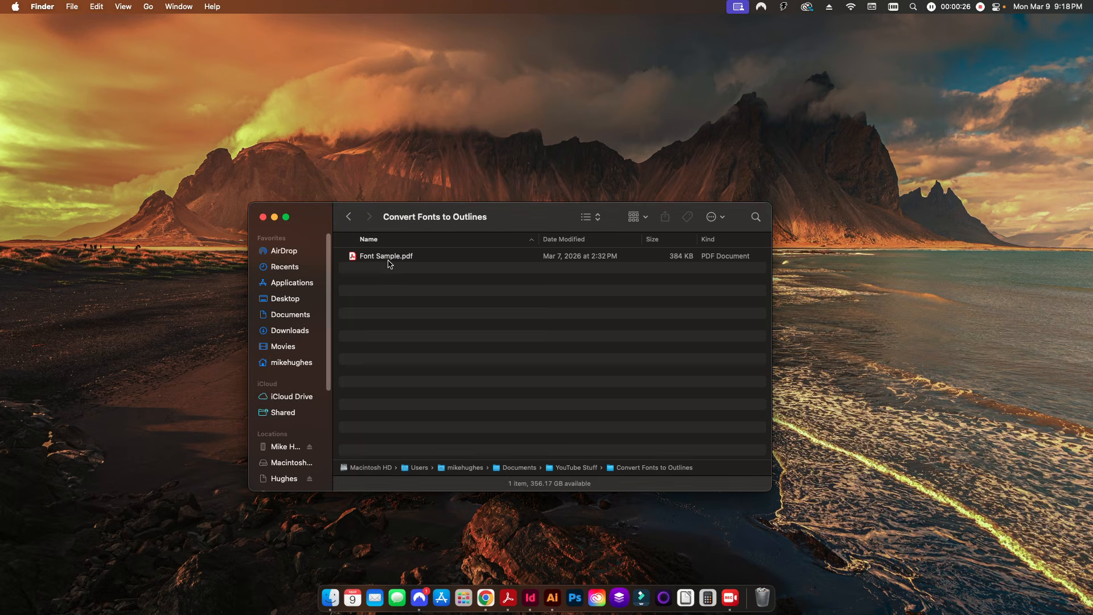
double_click(387, 257)
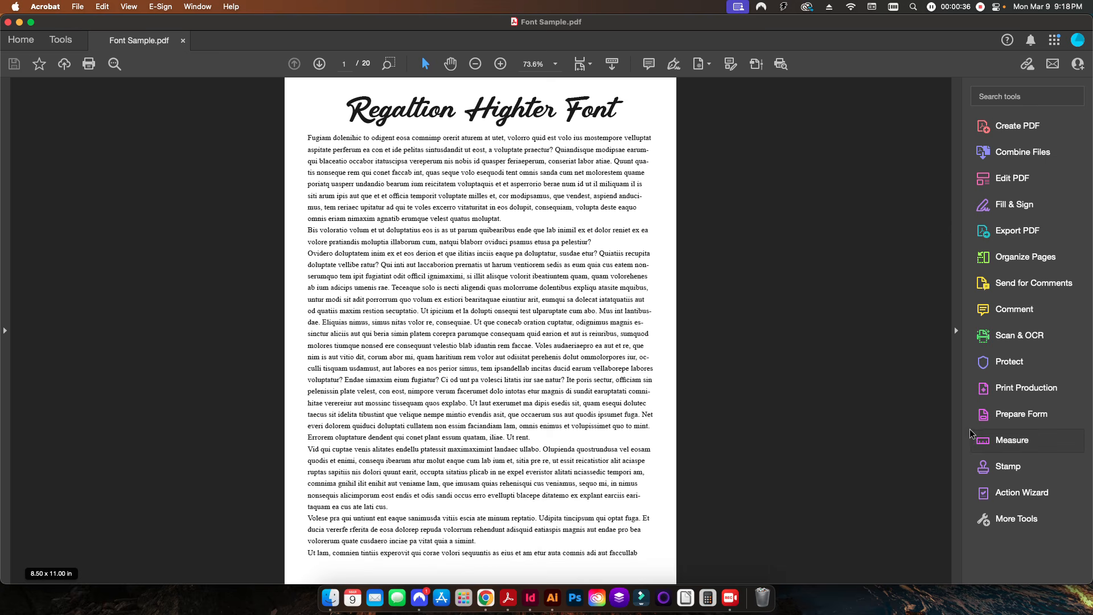
Look up the Convert fonts to outlines fixup in Preflight and examine its settings without changing them
left_click(1014, 388)
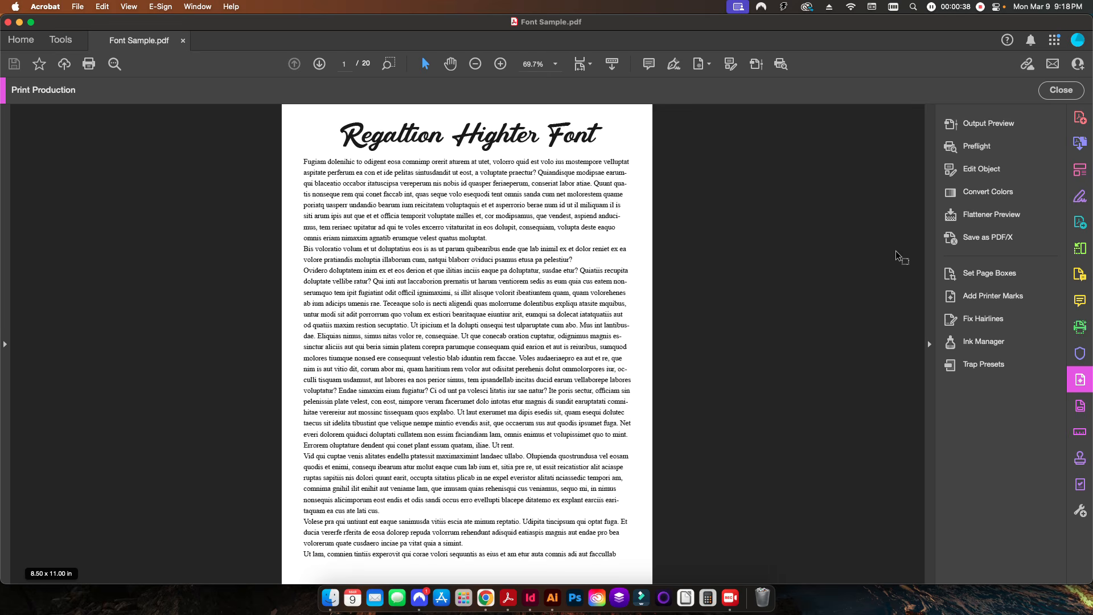
left_click(982, 148)
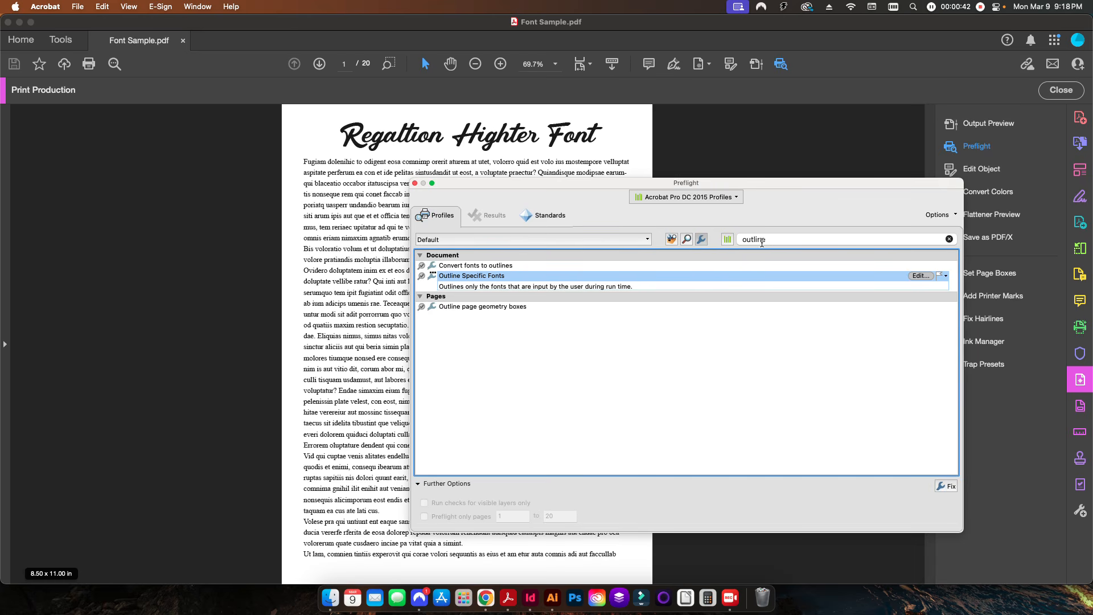
left_click_drag(780, 240, 727, 239)
left_click(484, 266)
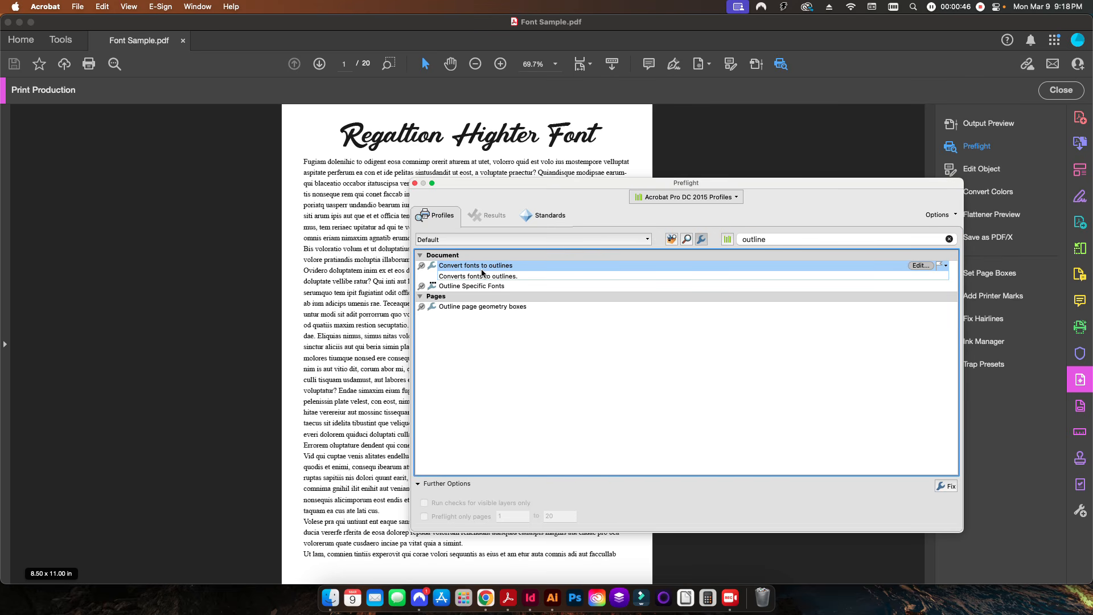
left_click(918, 266)
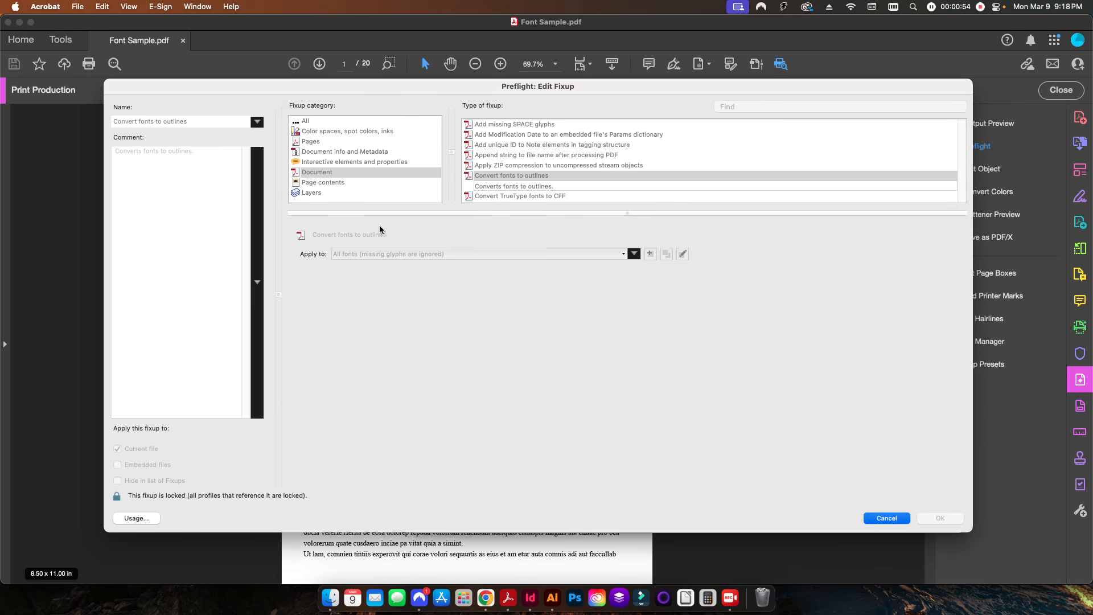
left_click(877, 517)
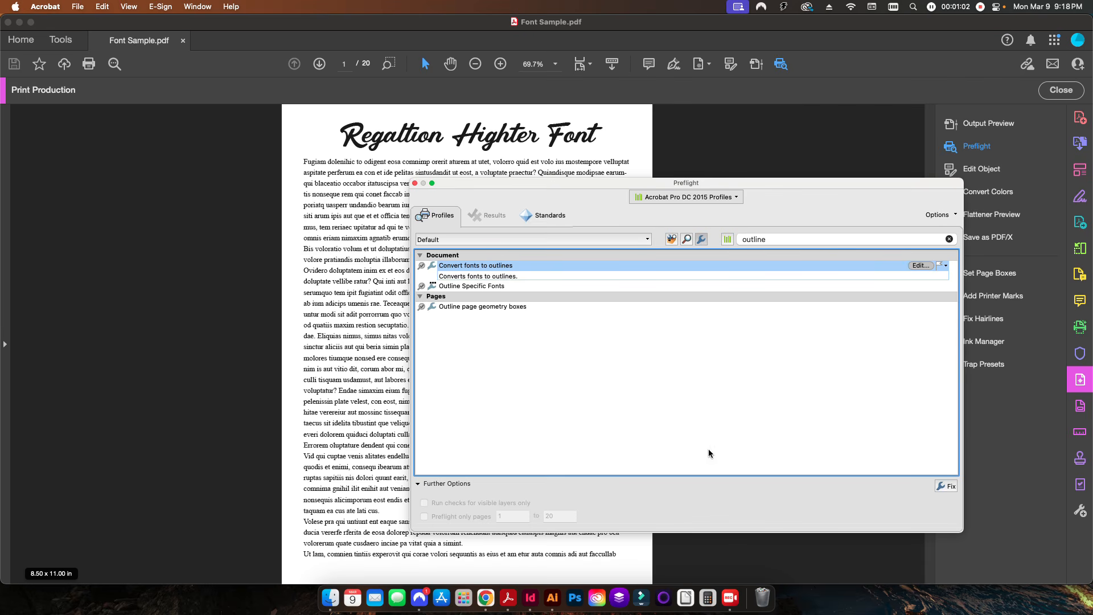
left_click(415, 183)
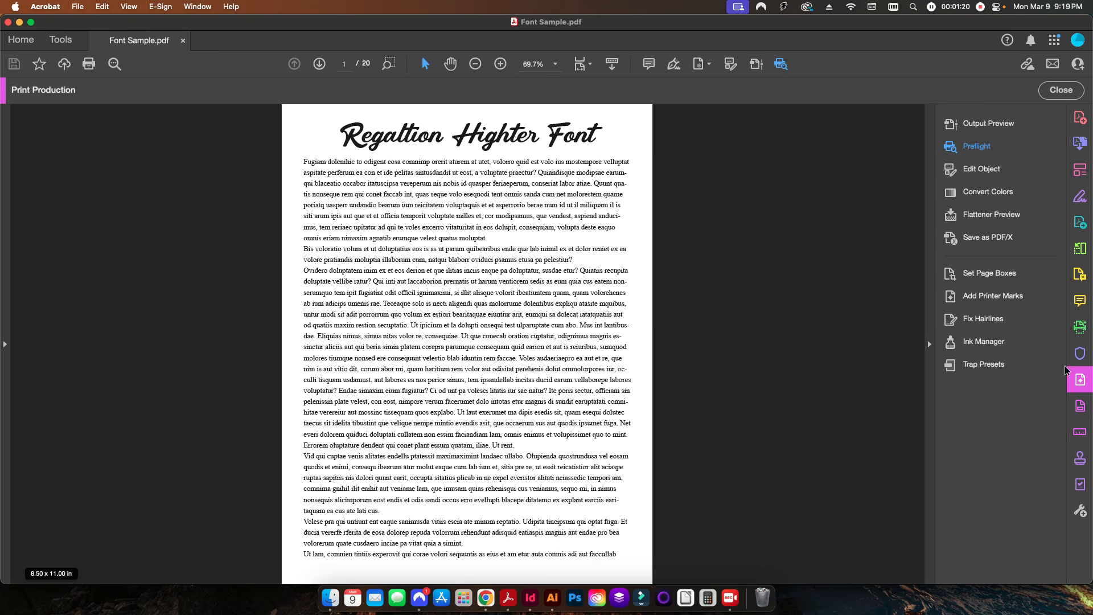
left_click(971, 215)
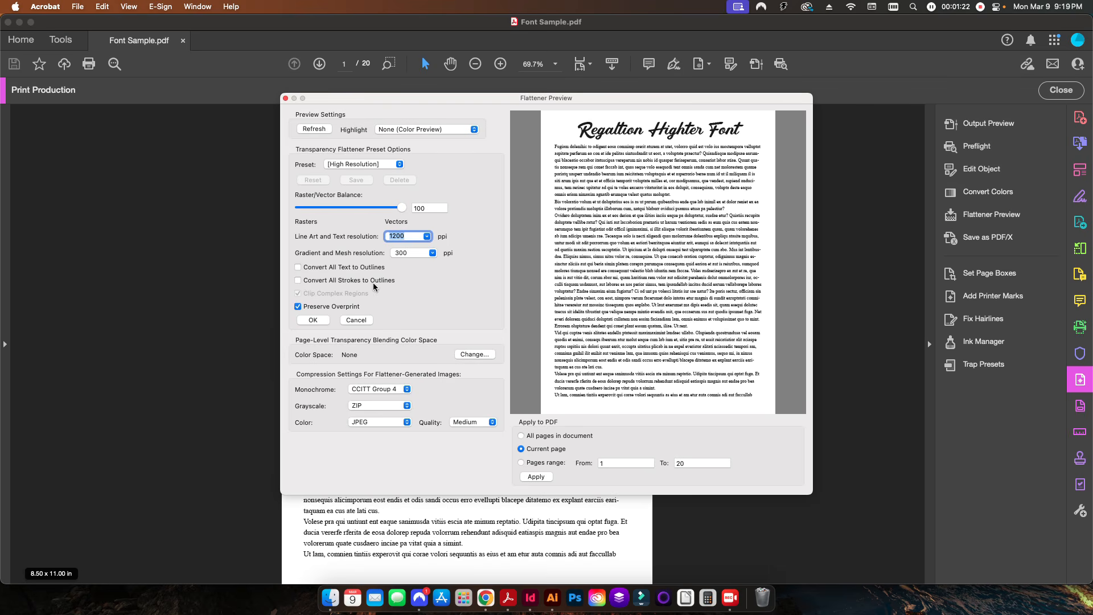
left_click(314, 268)
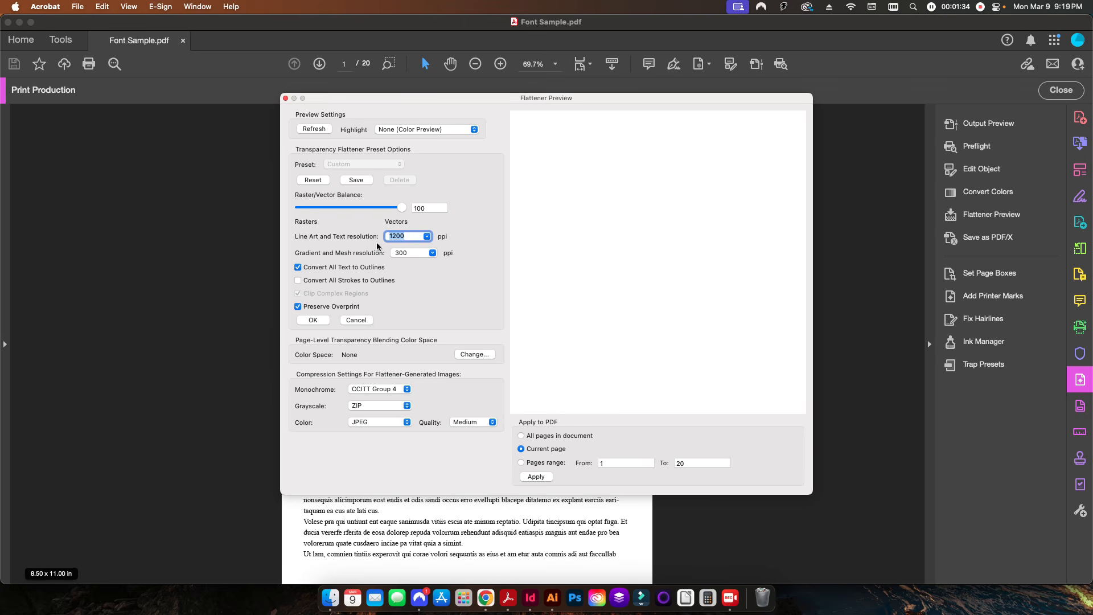
left_click(285, 99)
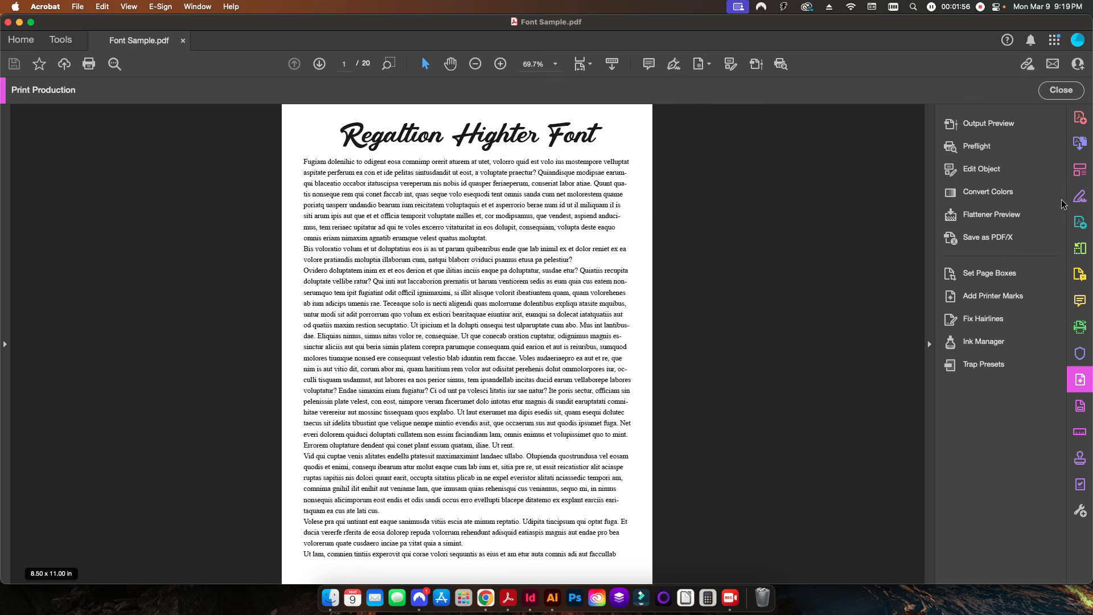
Add a text watermark reading "0" that appears behind the page at 0% opacity
left_click(1080, 169)
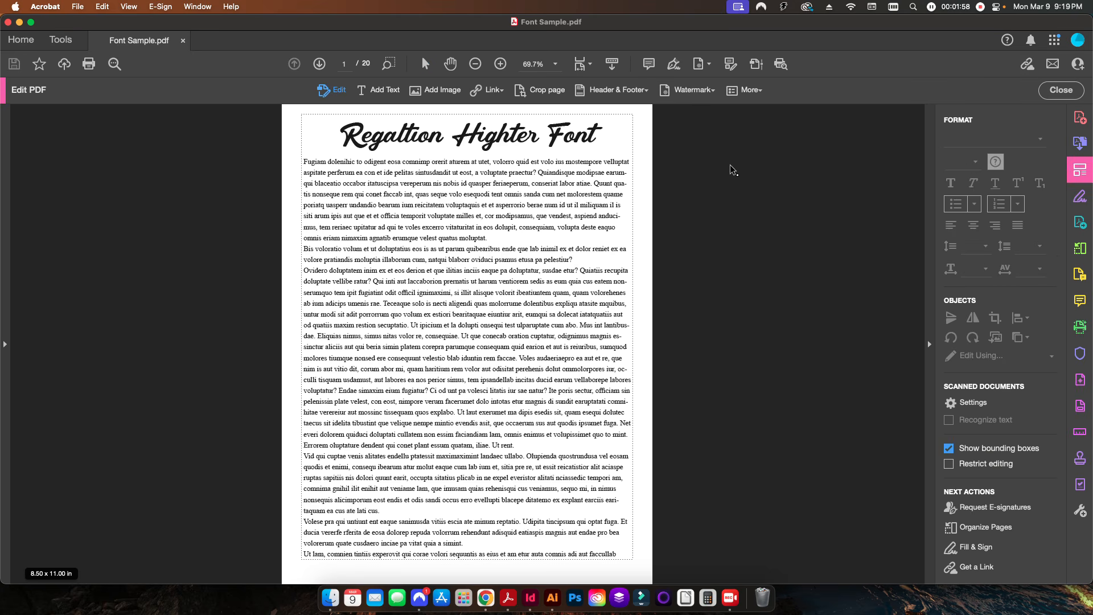
left_click(693, 95)
left_click(691, 106)
left_click(391, 191)
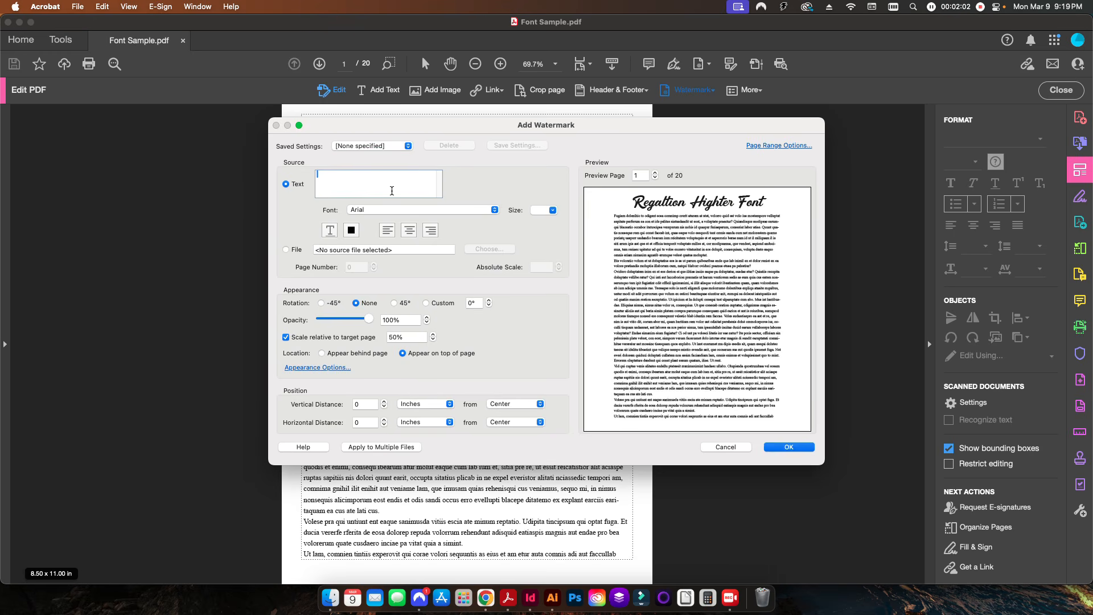
type("0")
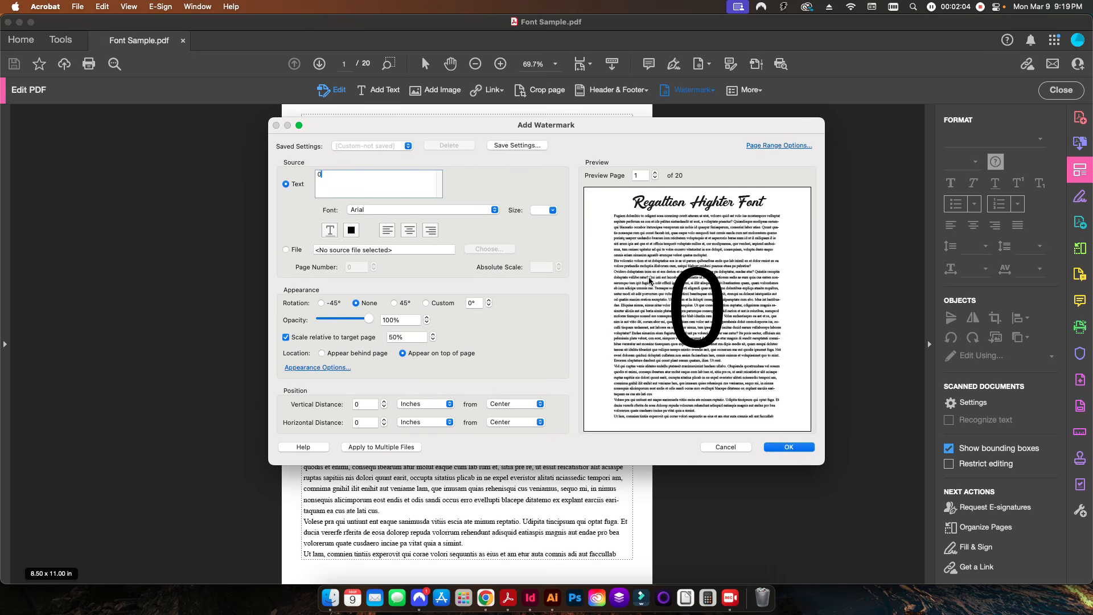
left_click(332, 354)
left_click_drag(369, 320, 319, 321)
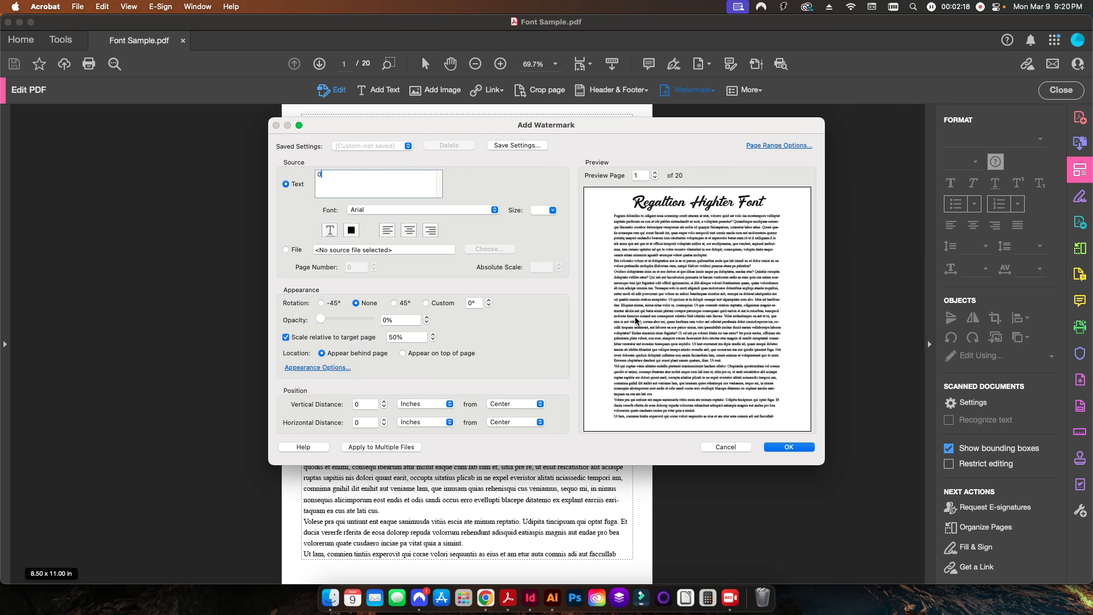
left_click(788, 447)
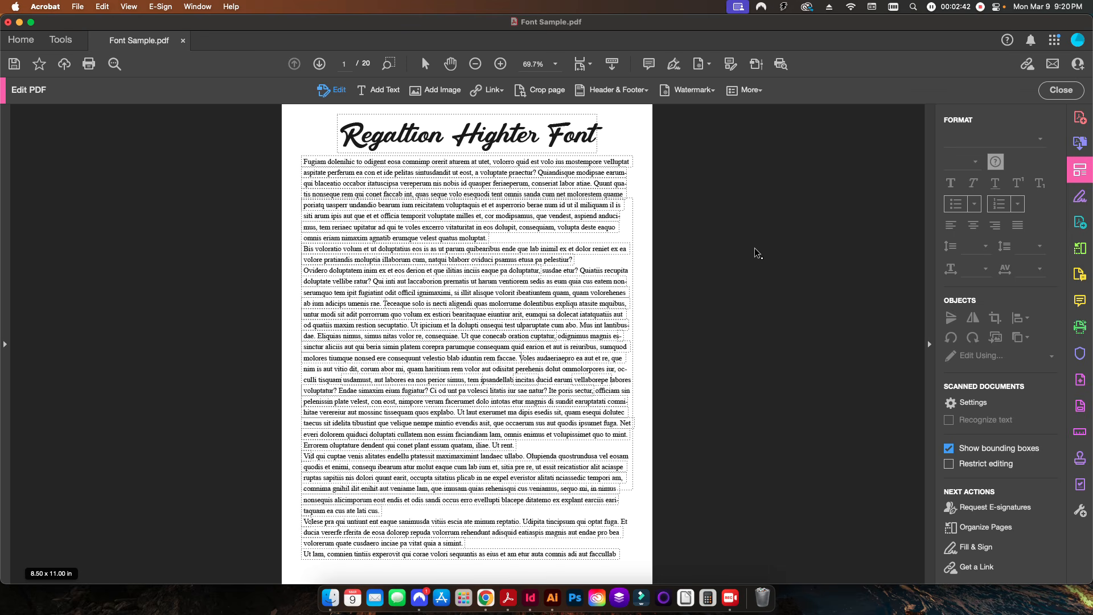
left_click(1062, 90)
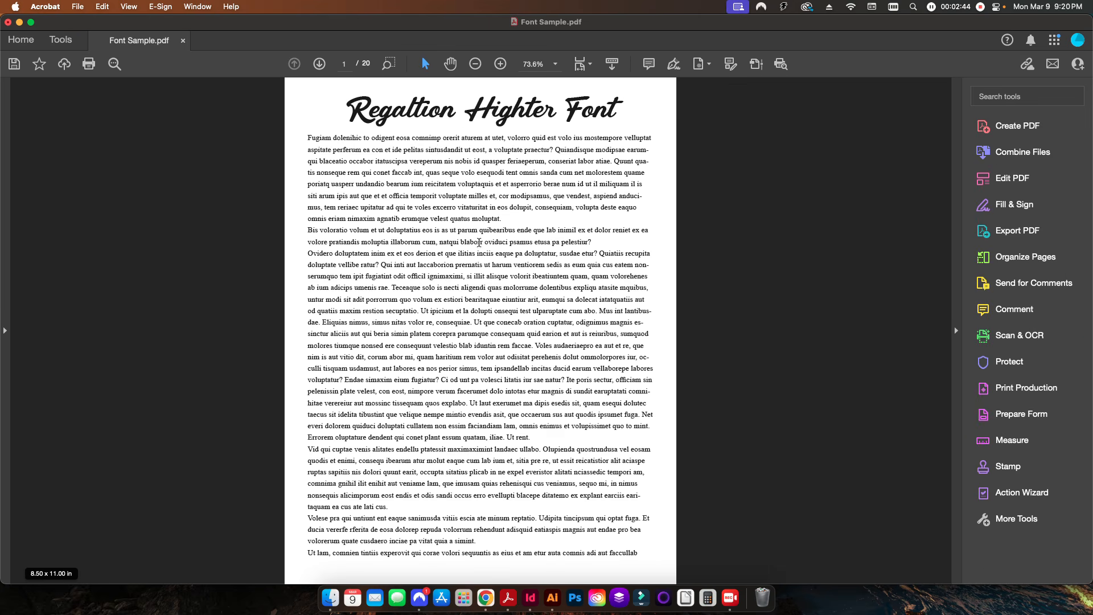
Convert all text on the current page 1 to outlines with Flattener Preview and accept the irreversible change
scroll(450, 265, "down", 15)
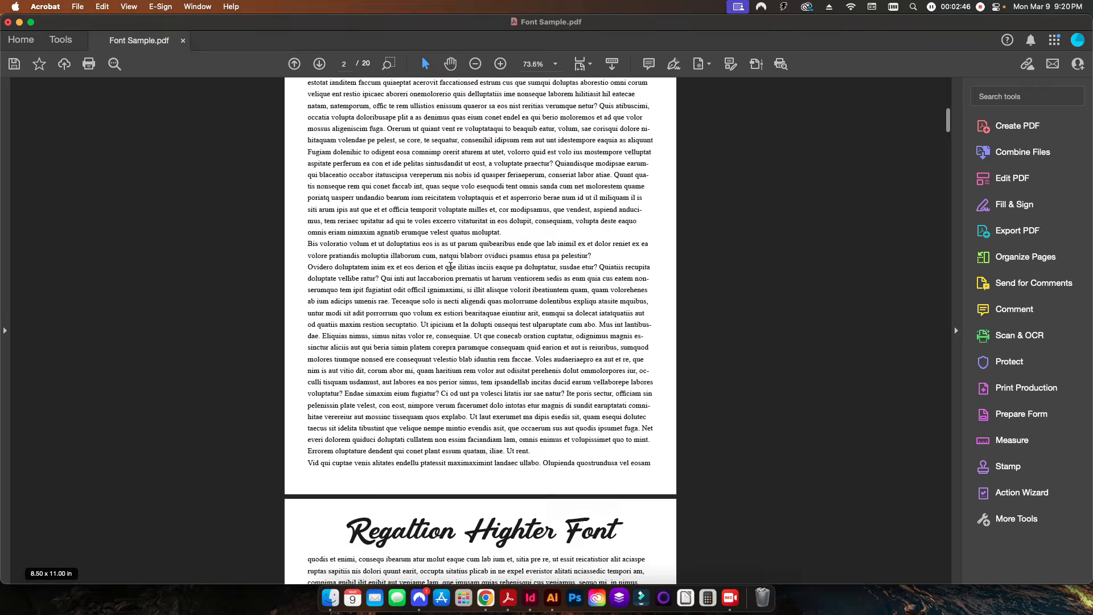
scroll(451, 267, "up", 15)
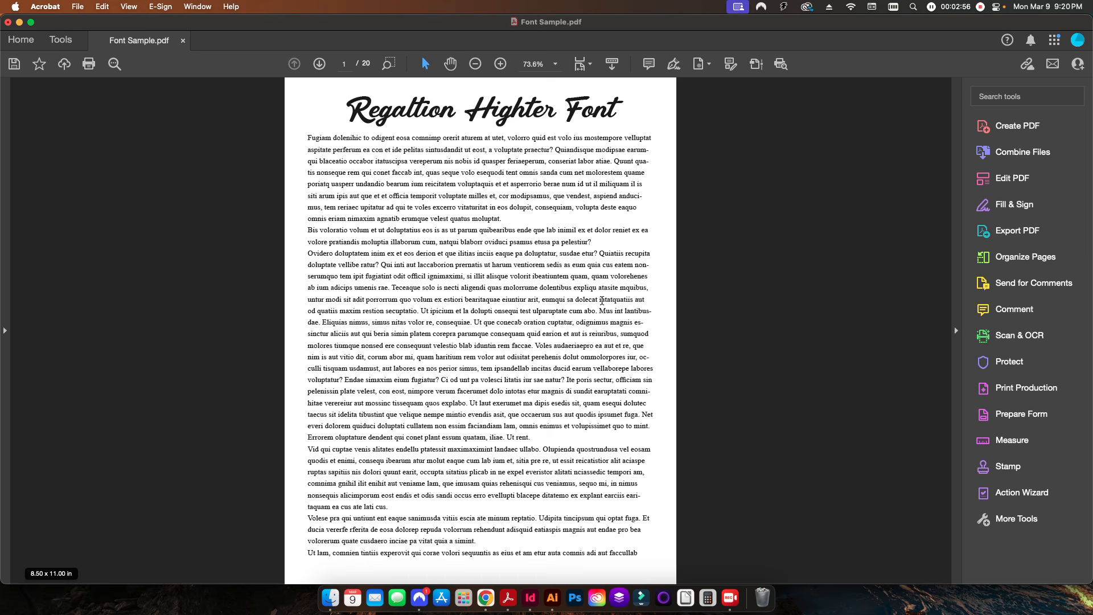
left_click(1011, 396)
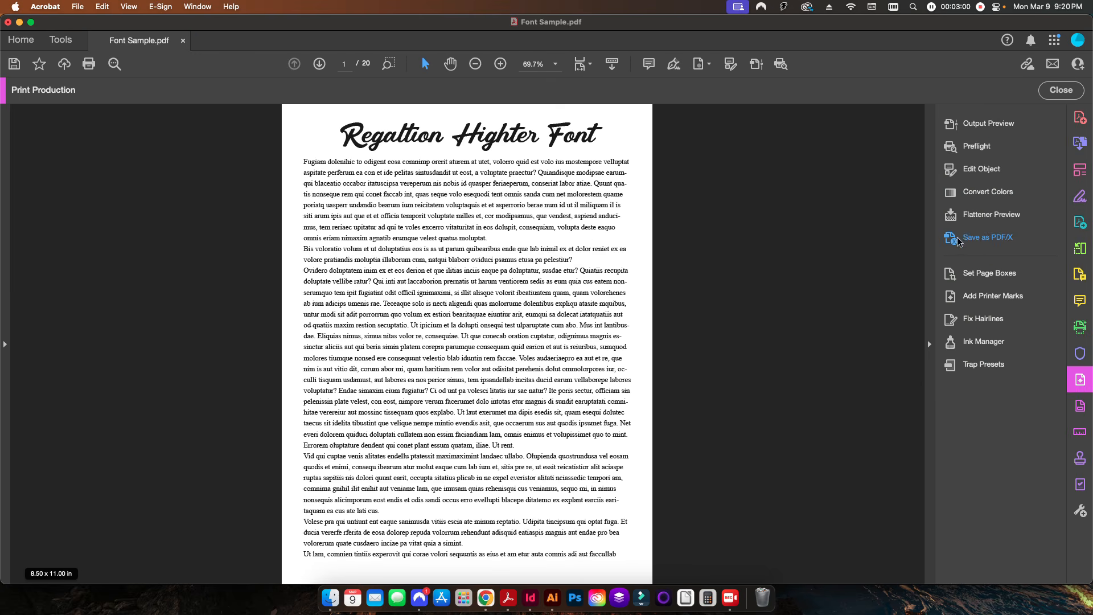
left_click(991, 215)
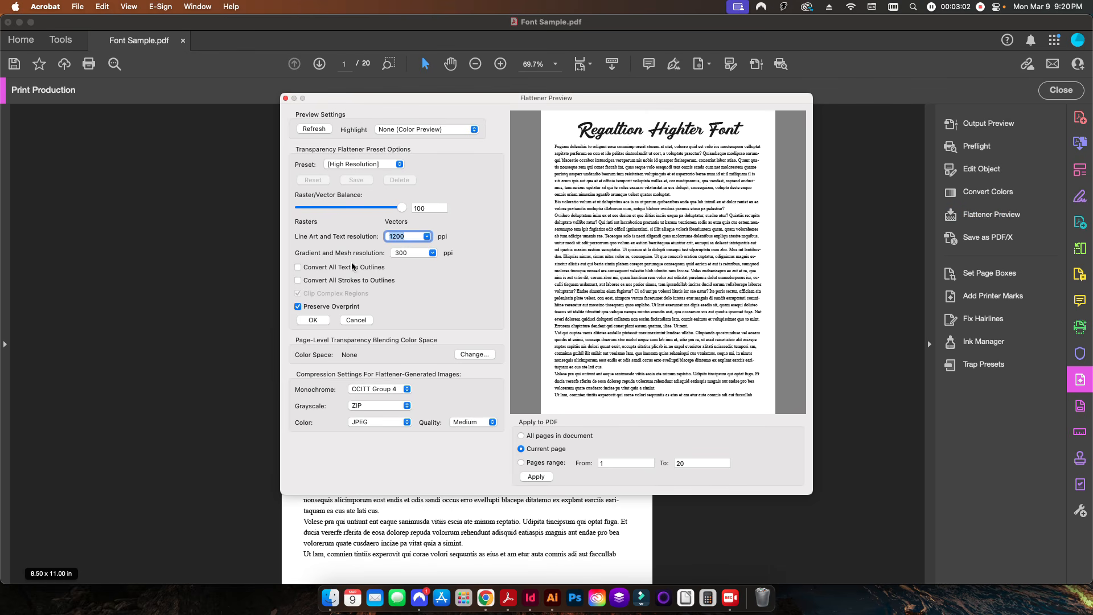
left_click(297, 267)
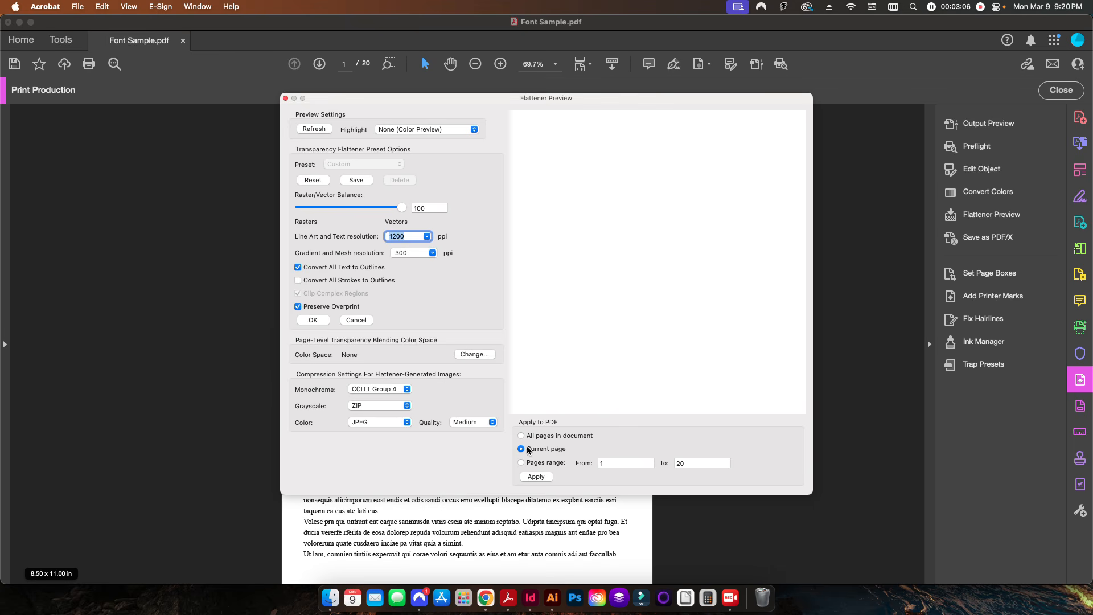
left_click(536, 476)
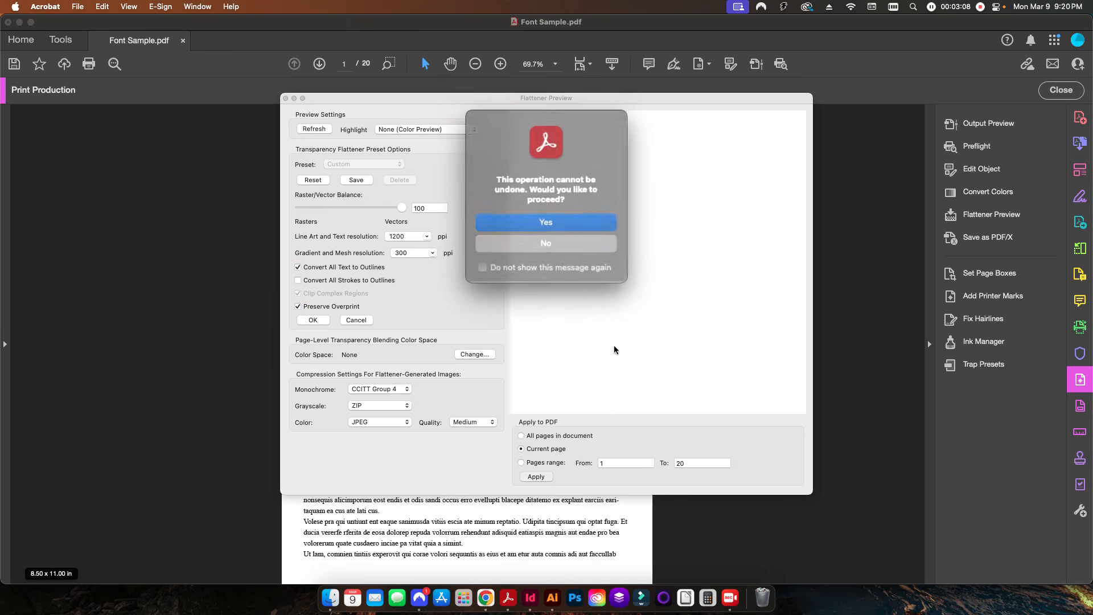
left_click(575, 217)
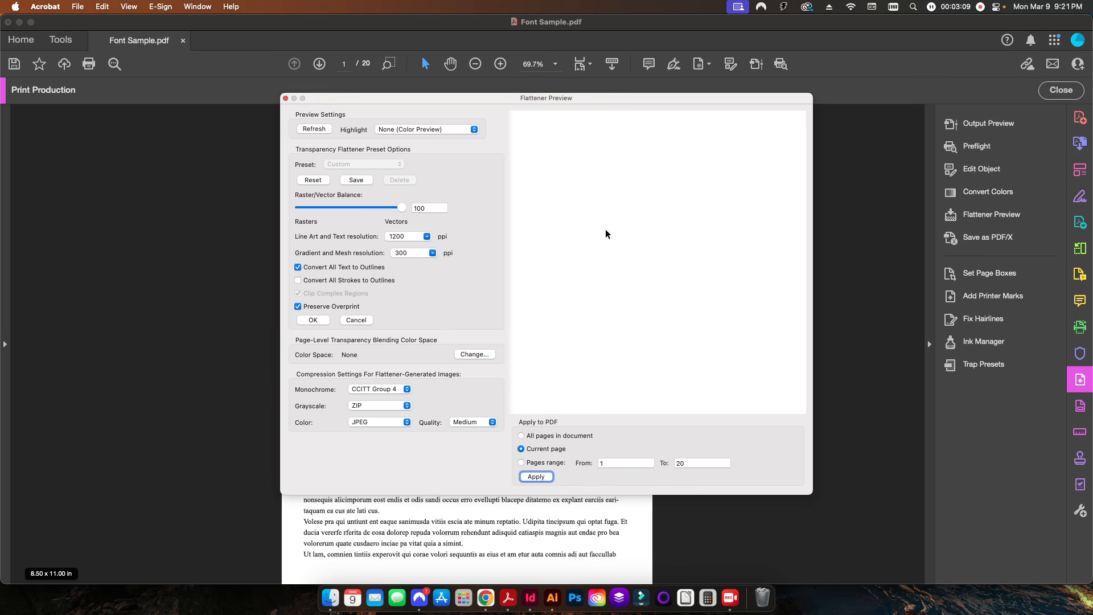
left_click(285, 98)
Examine page 1's content tree and highlight several of its entries on the page to check the text conversion
left_click(3, 249)
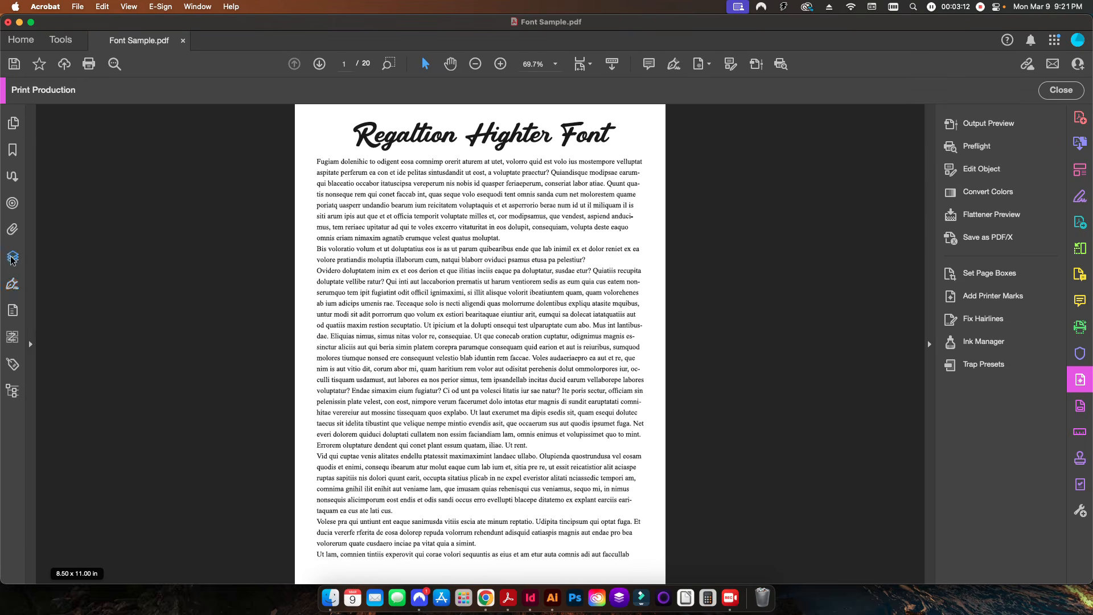
left_click(12, 311)
left_click(35, 166)
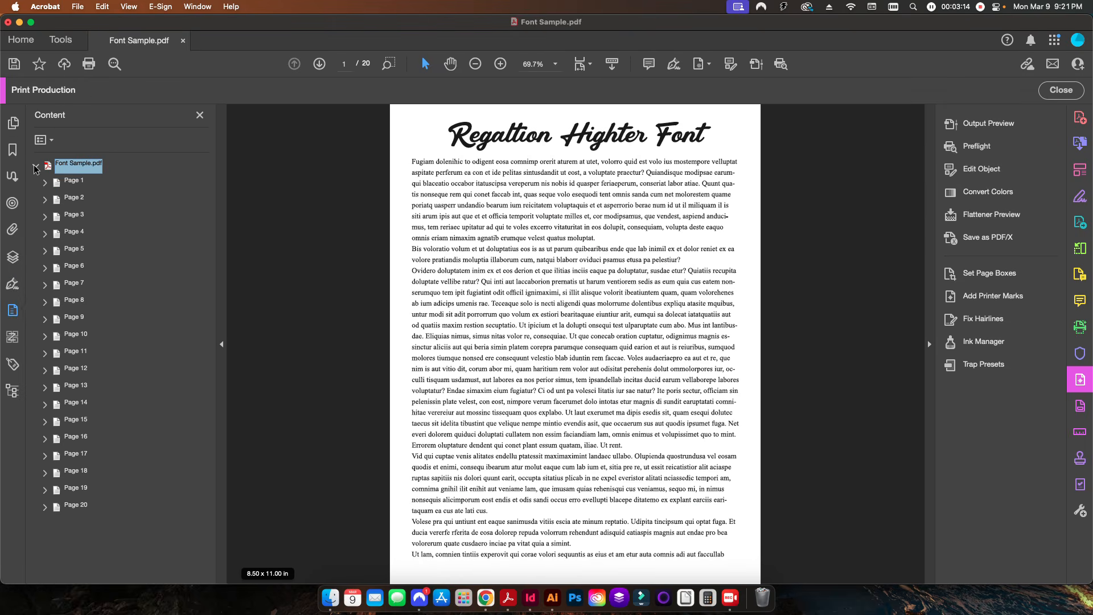
left_click(45, 183)
left_click(80, 216)
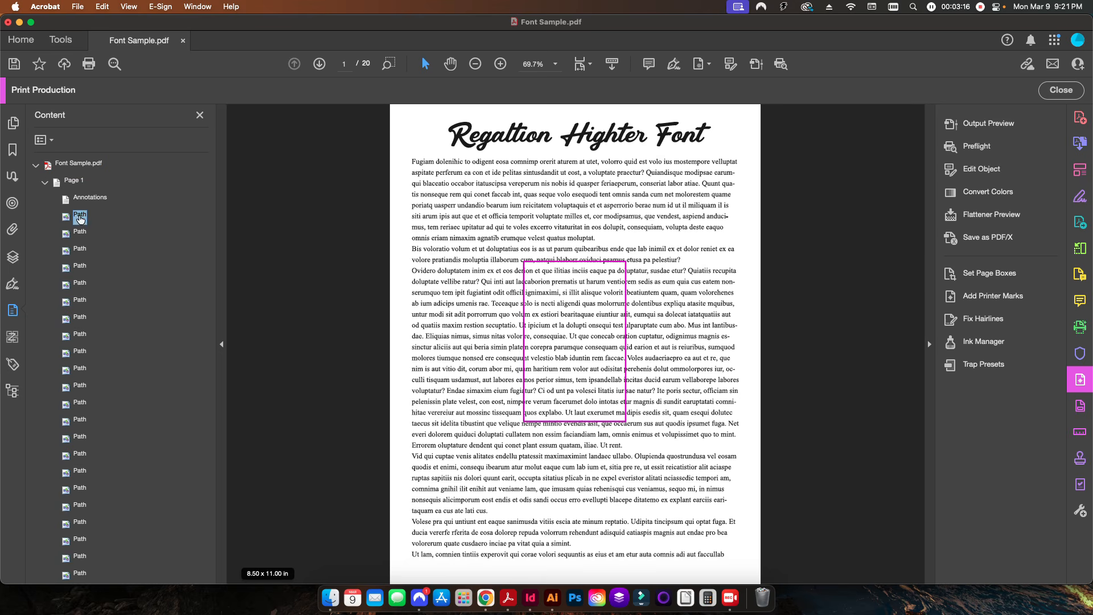
left_click(81, 234)
left_click(81, 268)
left_click(81, 285)
left_click(81, 321)
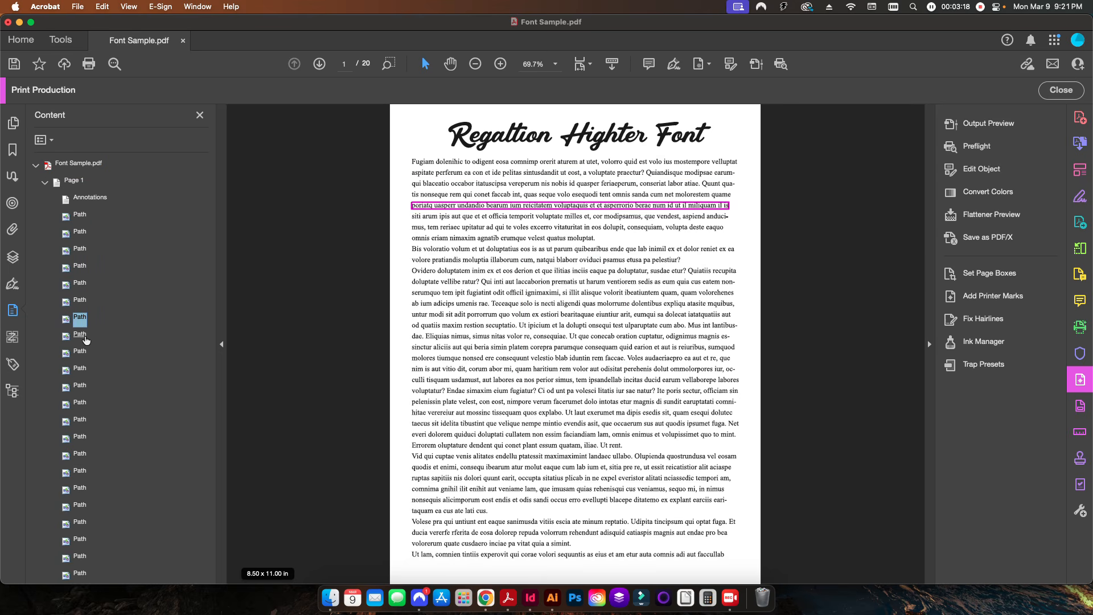
left_click(80, 336)
left_click(80, 353)
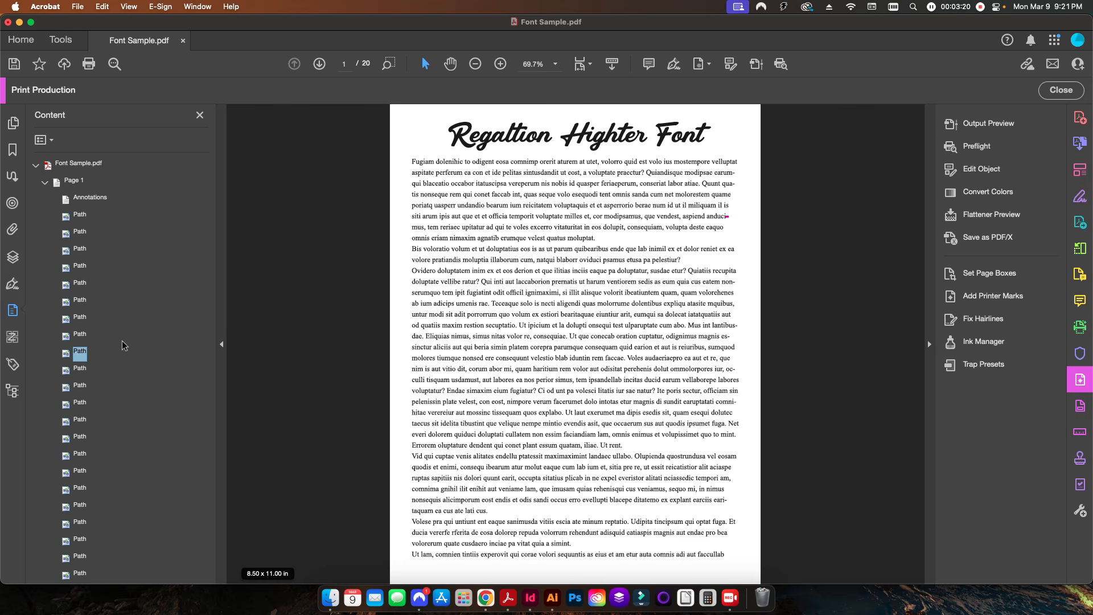
left_click(80, 336)
Check whether the heading and body text on page 2 can still be selected as live text
scroll(489, 286, "down", 8)
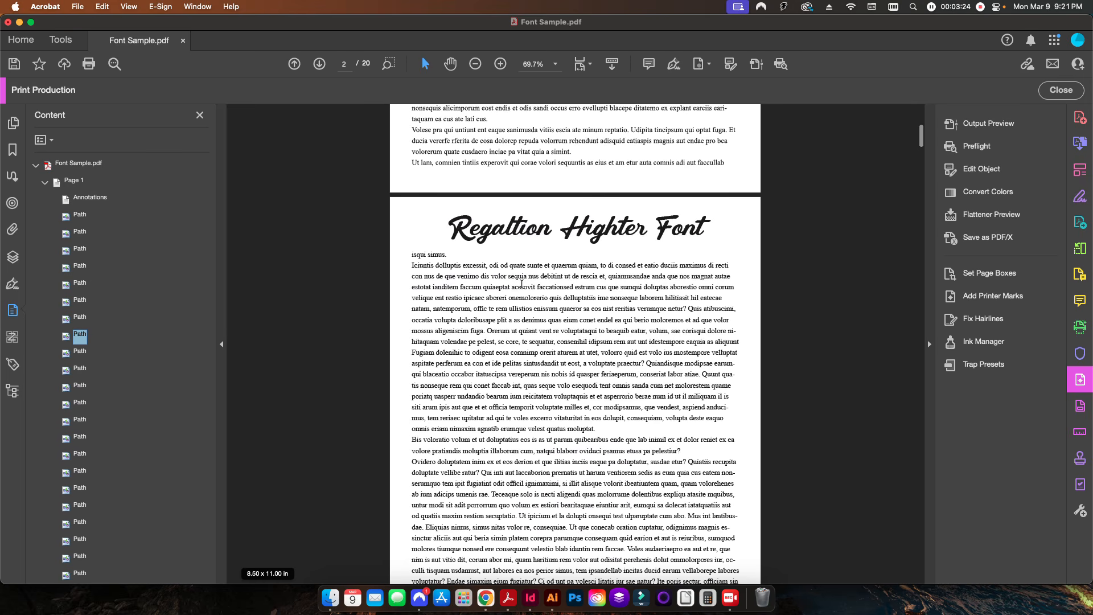
left_click_drag(522, 285, 658, 453)
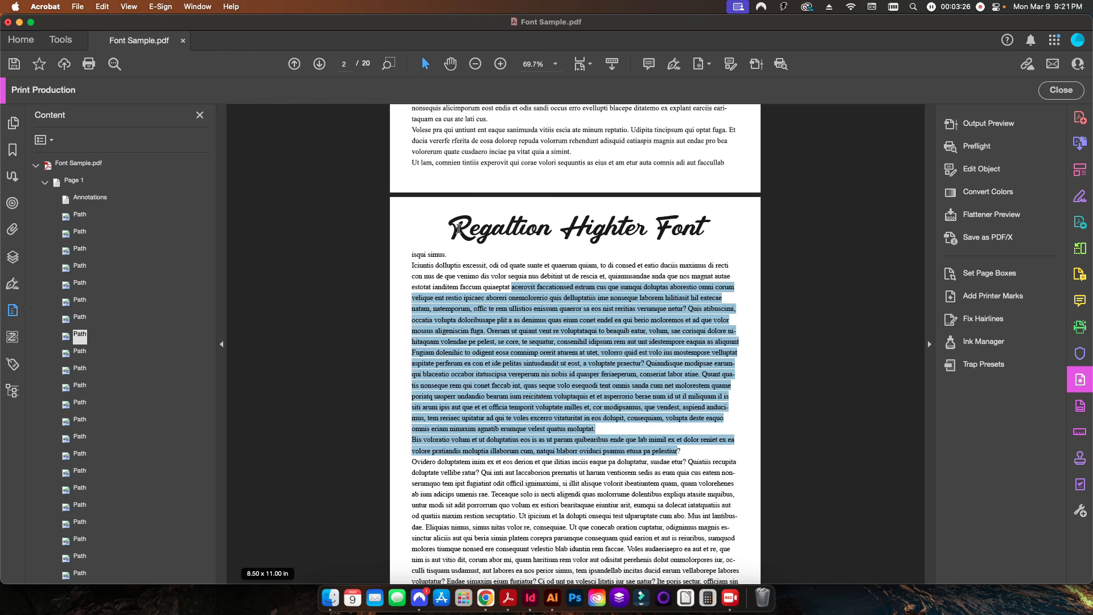
left_click_drag(460, 227, 659, 234)
left_click_drag(557, 308, 621, 459)
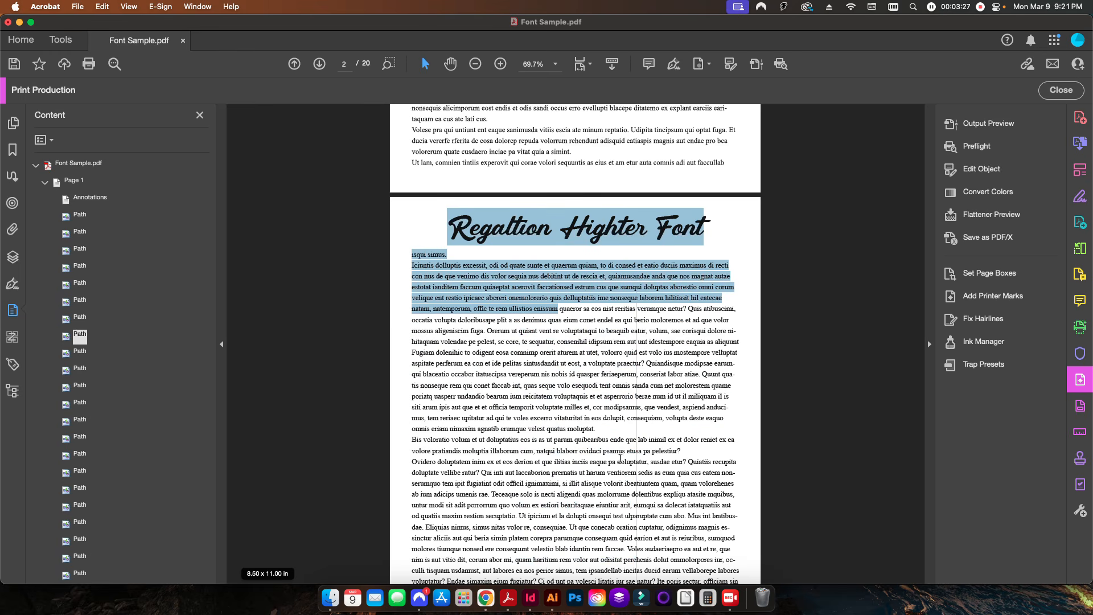
left_click(361, 349)
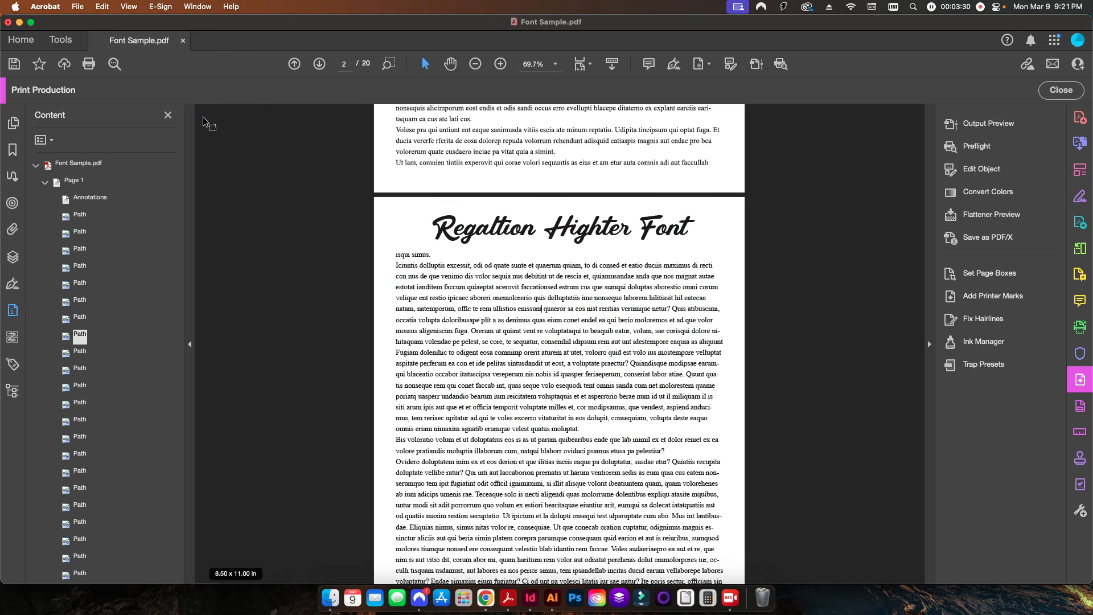
Hide the Content tree, exit Print Production, and close Font Sample.pdf without saving the changes
left_click(200, 114)
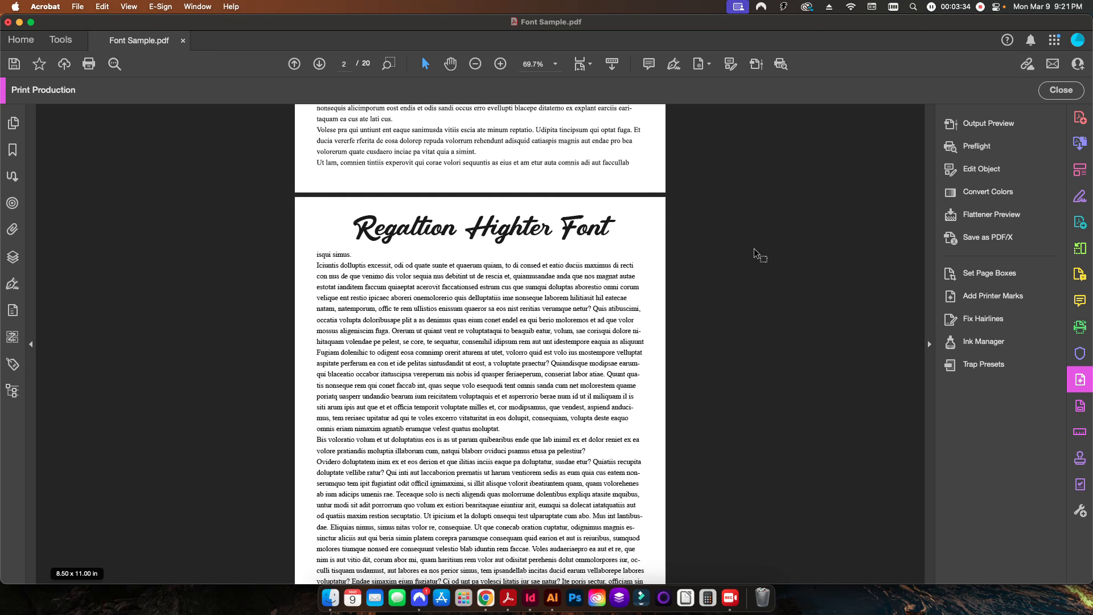
left_click(1061, 90)
key("super+w")
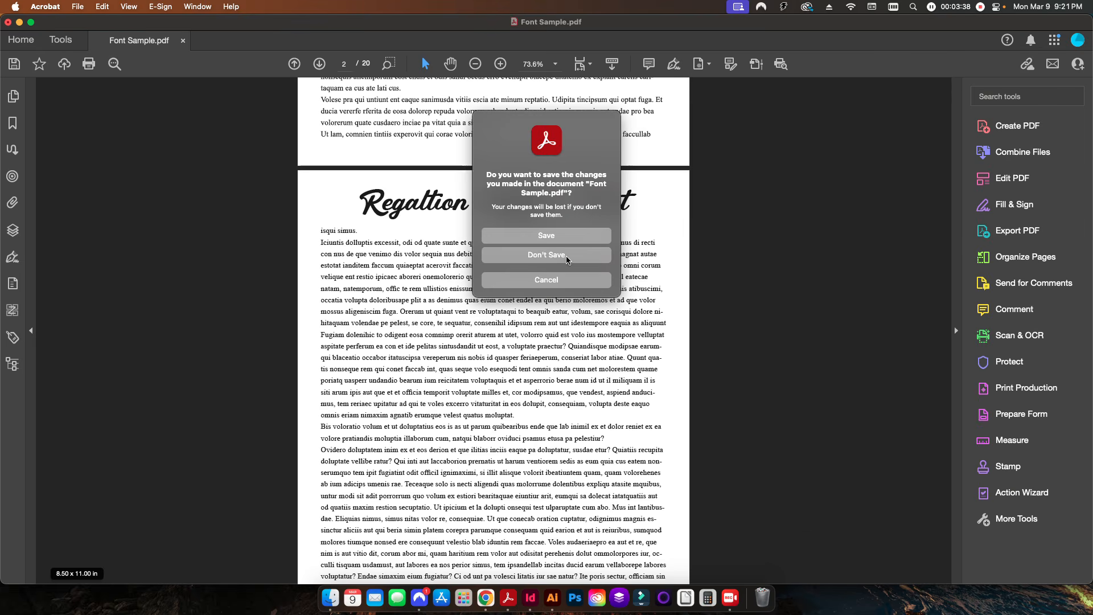
left_click(569, 255)
Open Font Sample.pdf from Finder in Adobe Illustrator 2026, importing all of its pages as links
left_click(472, 322)
right_click(375, 259)
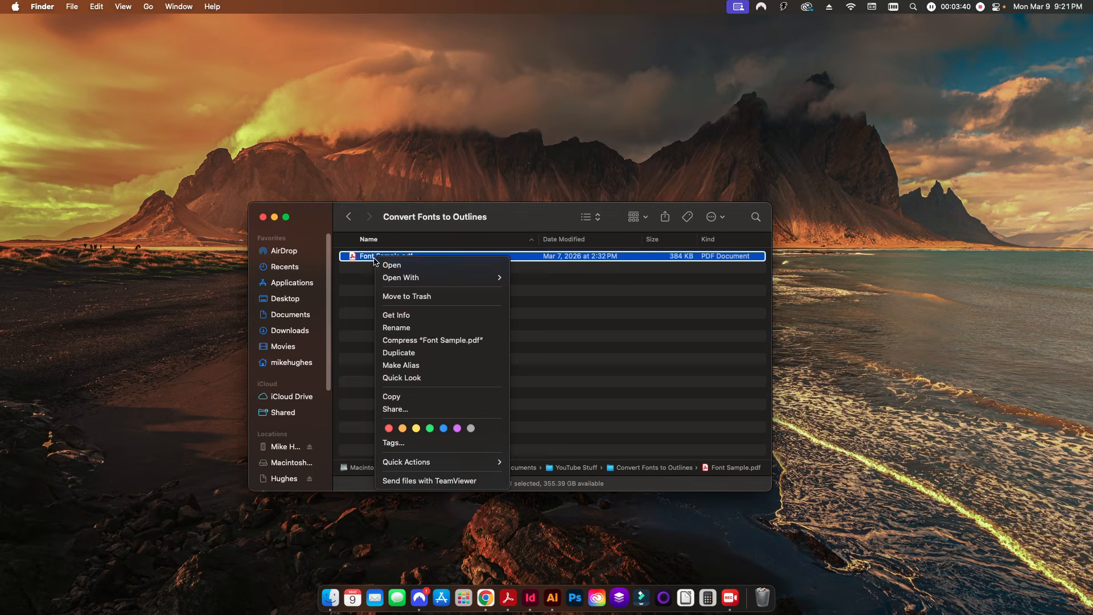
mouse_move(405, 277)
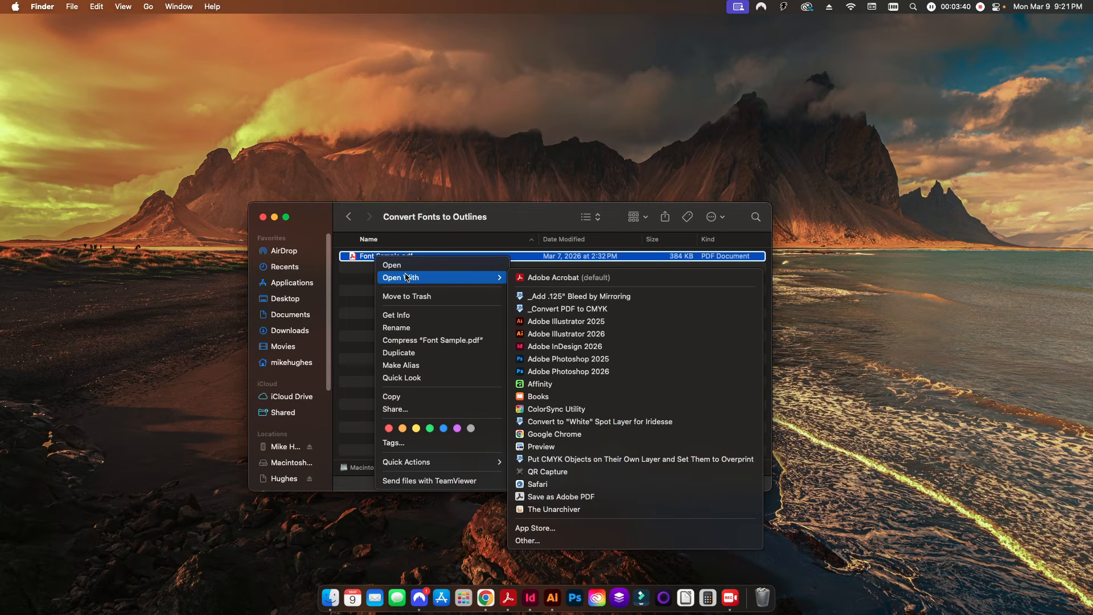
left_click(561, 337)
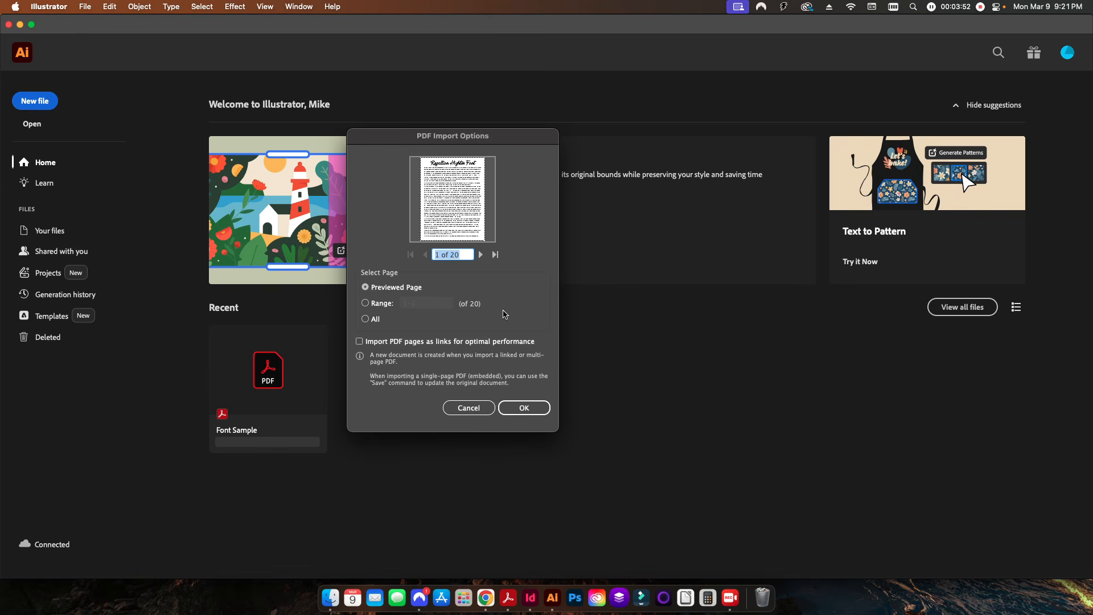
left_click(365, 320)
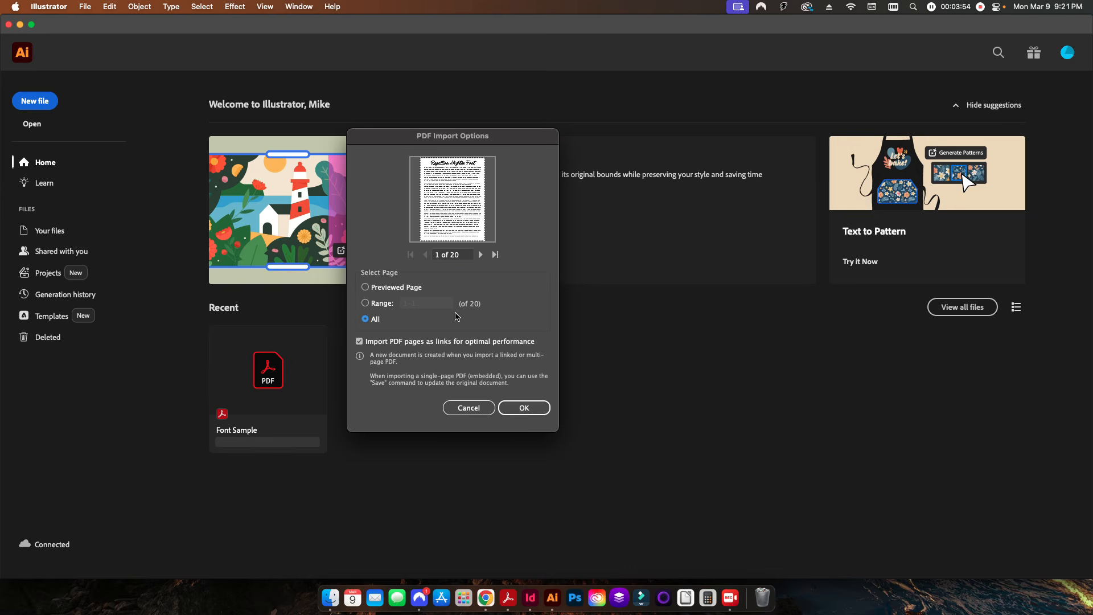
left_click(359, 341)
left_click(535, 410)
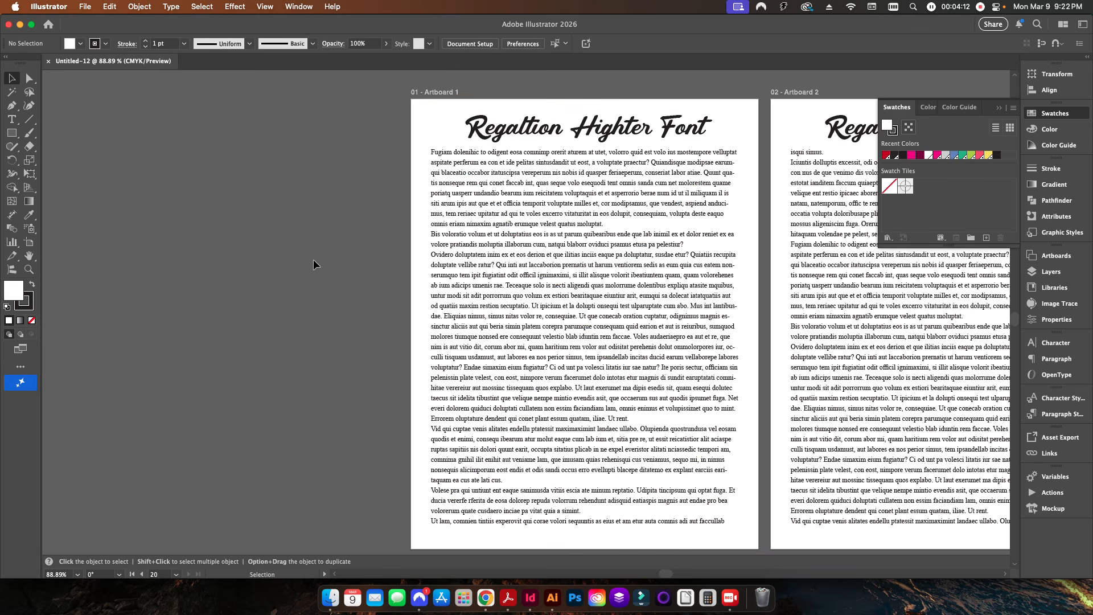
Flatten transparency on all linked pages with raster/vector balance 75 and all text and strokes converted to outlines
key("super+a")
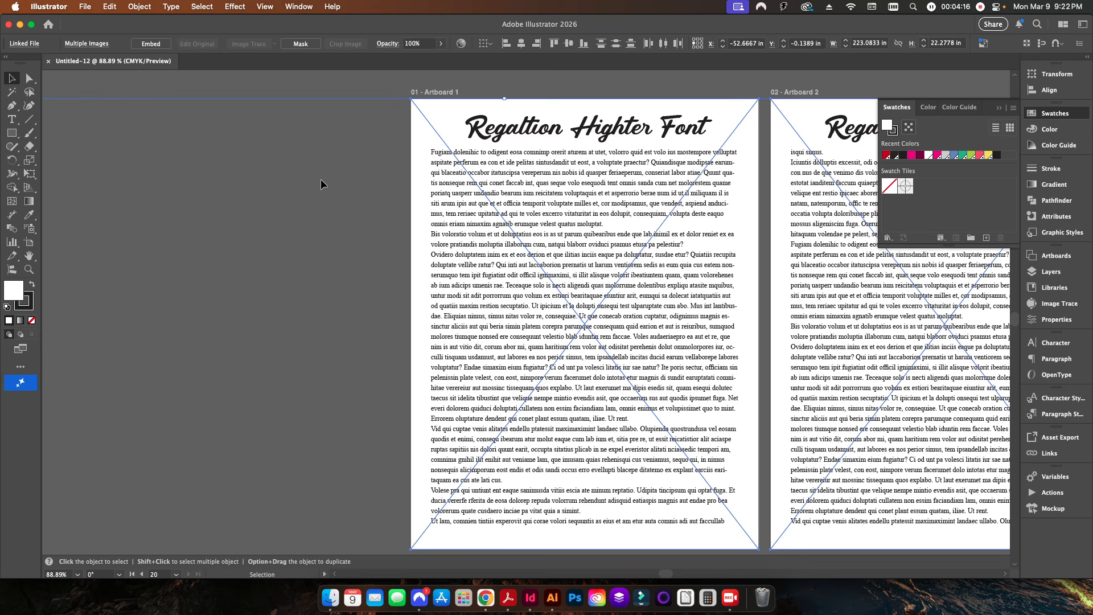
left_click(140, 8)
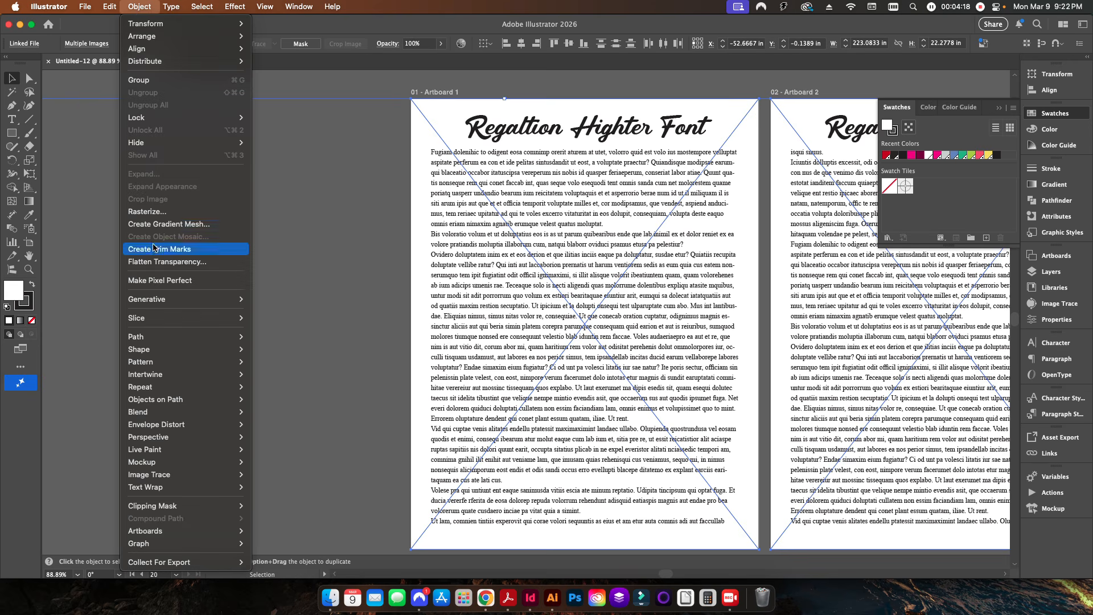
left_click(168, 261)
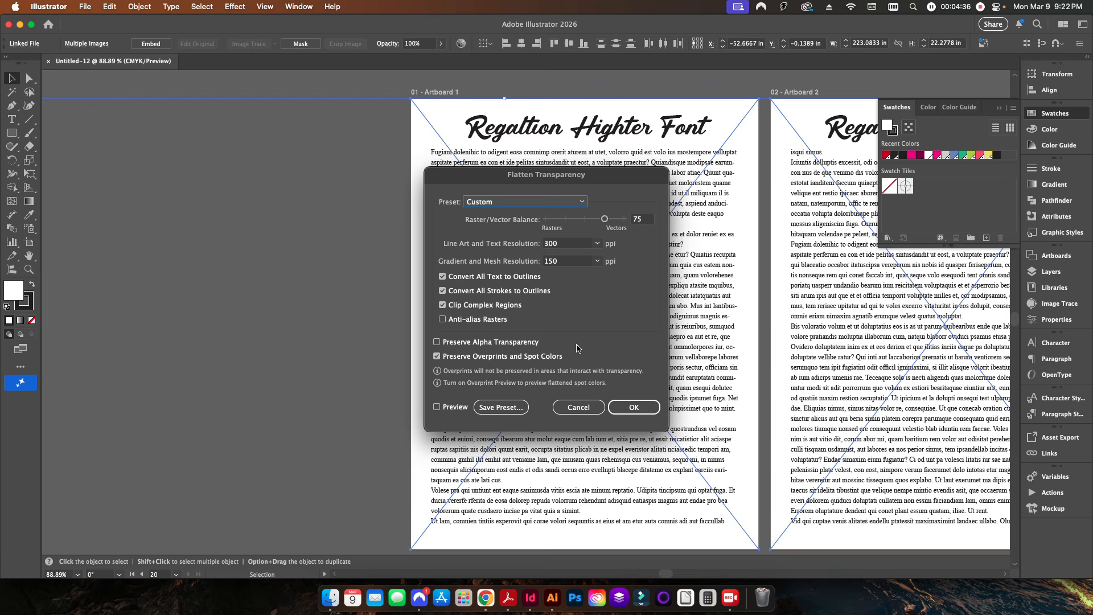
left_click(641, 406)
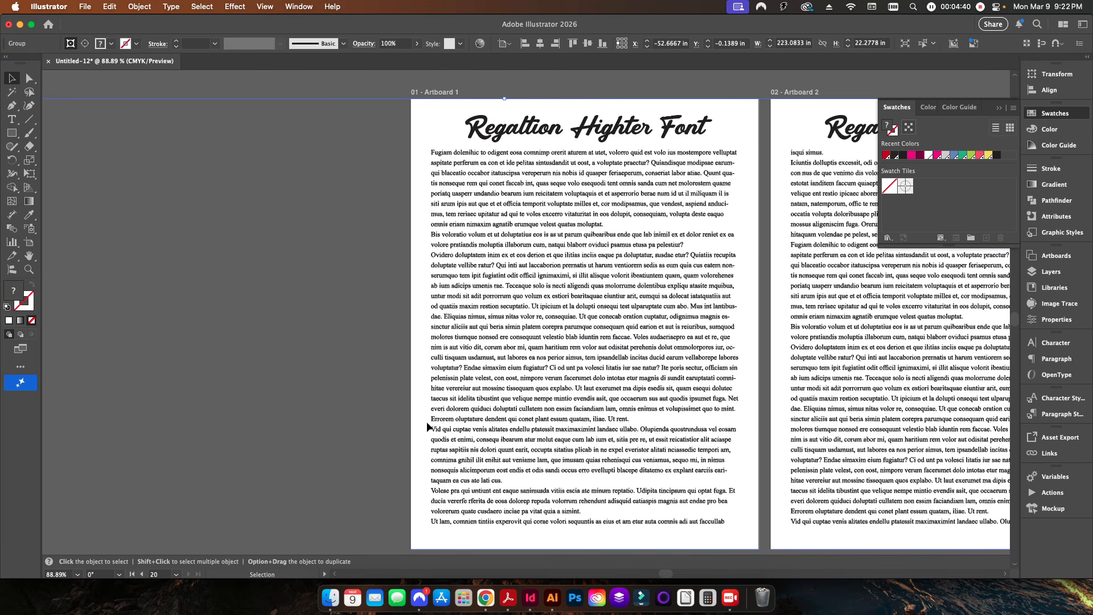
Examine the heading and first body lines on Artboard 1 closely in Outline view to check the text conversion
left_click(266, 6)
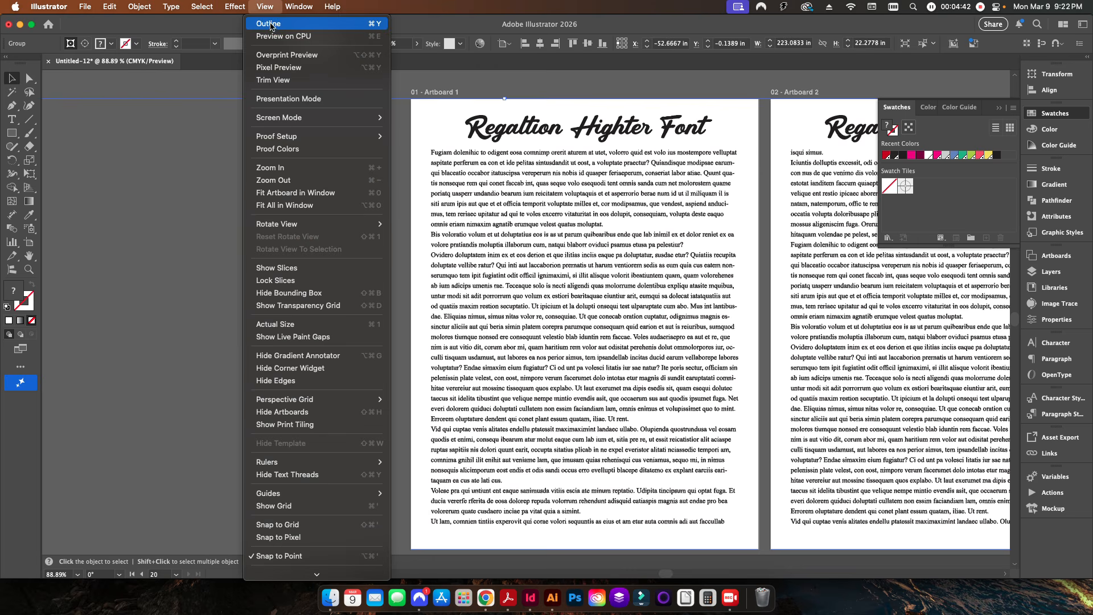
left_click(284, 20)
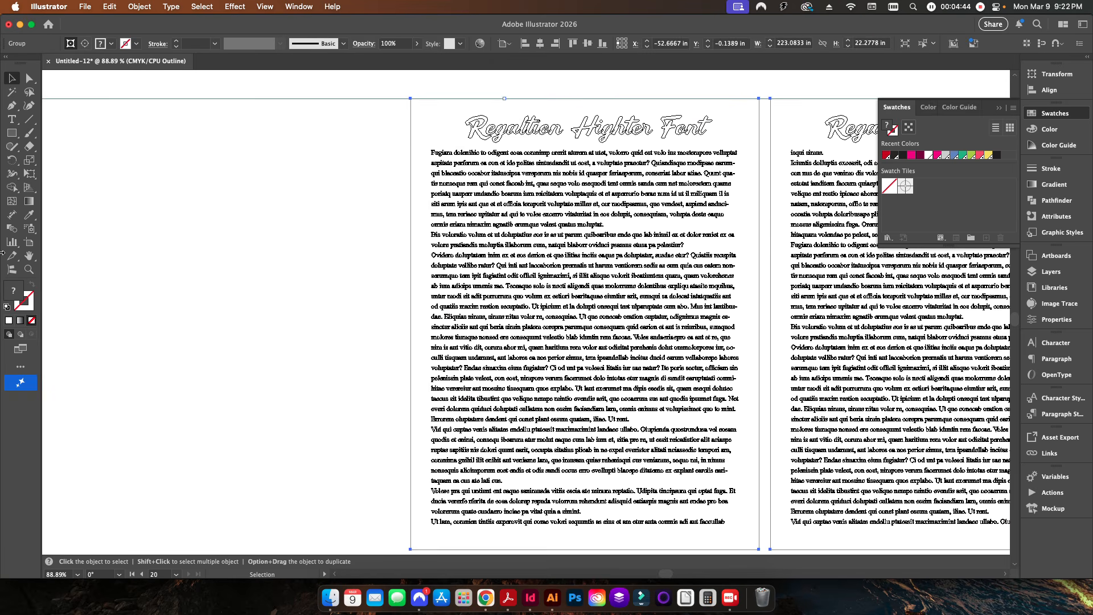
left_click(29, 270)
left_click_drag(447, 105, 452, 223)
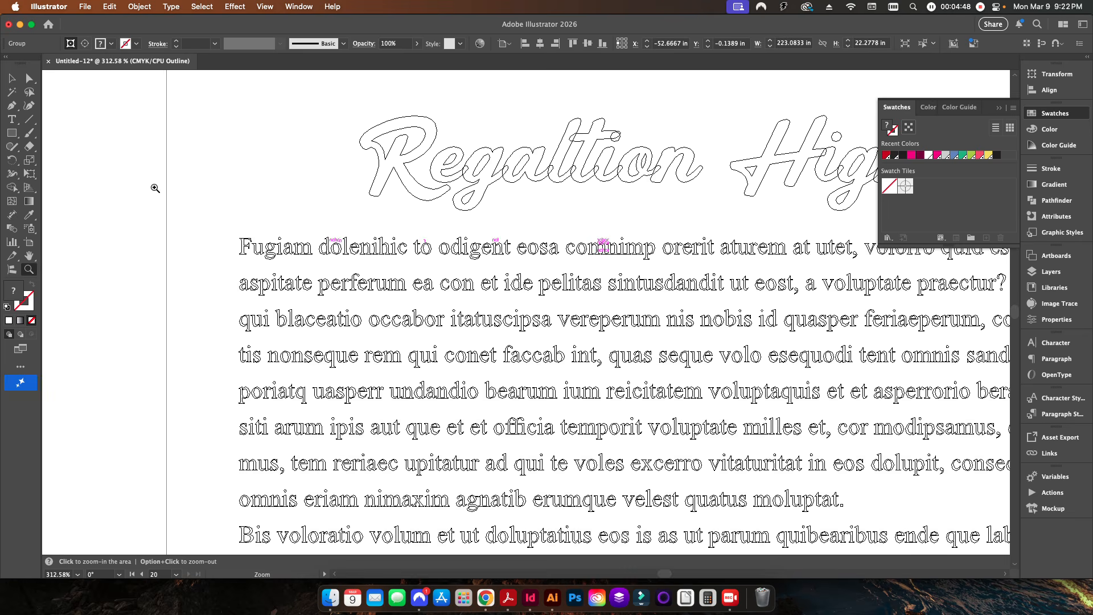
left_click(13, 83)
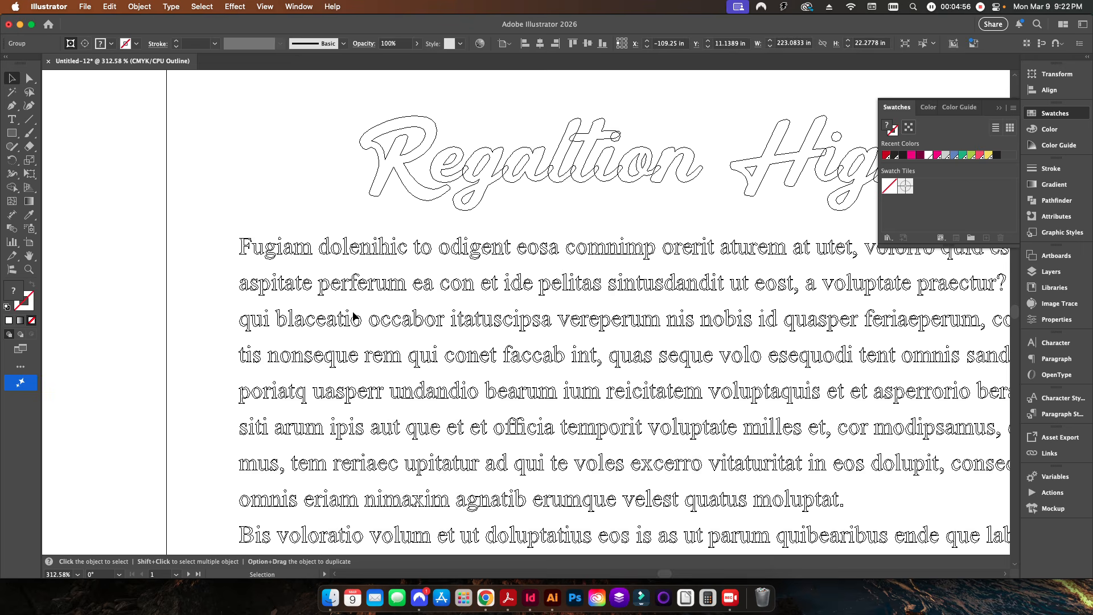
Close the Illustrator document without saving and hide Illustrator to return to Finder
key("super+w")
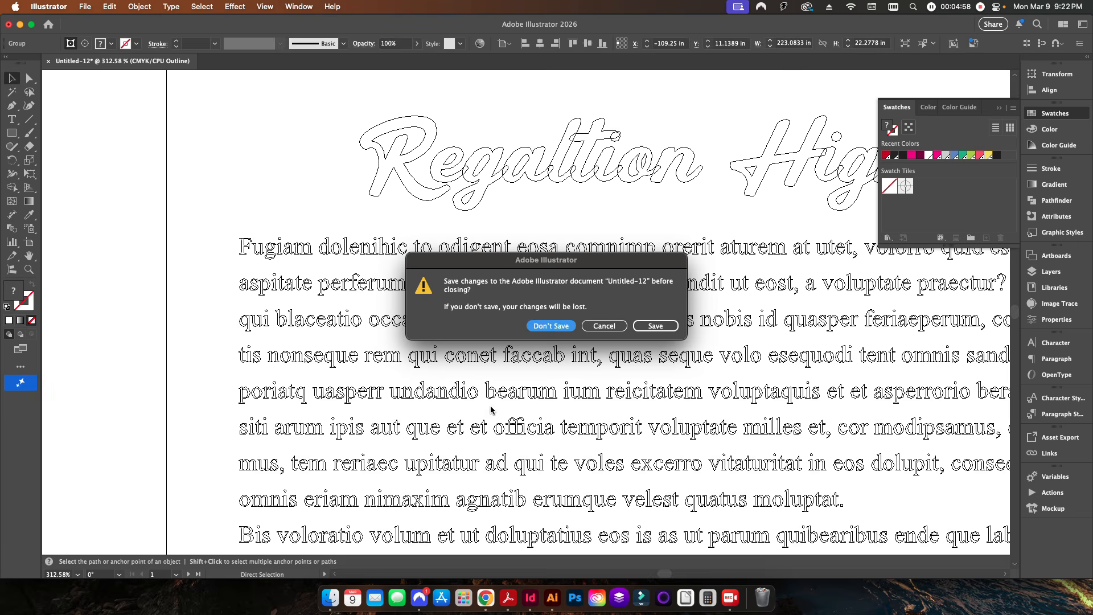
key("super+d")
key("super+h")
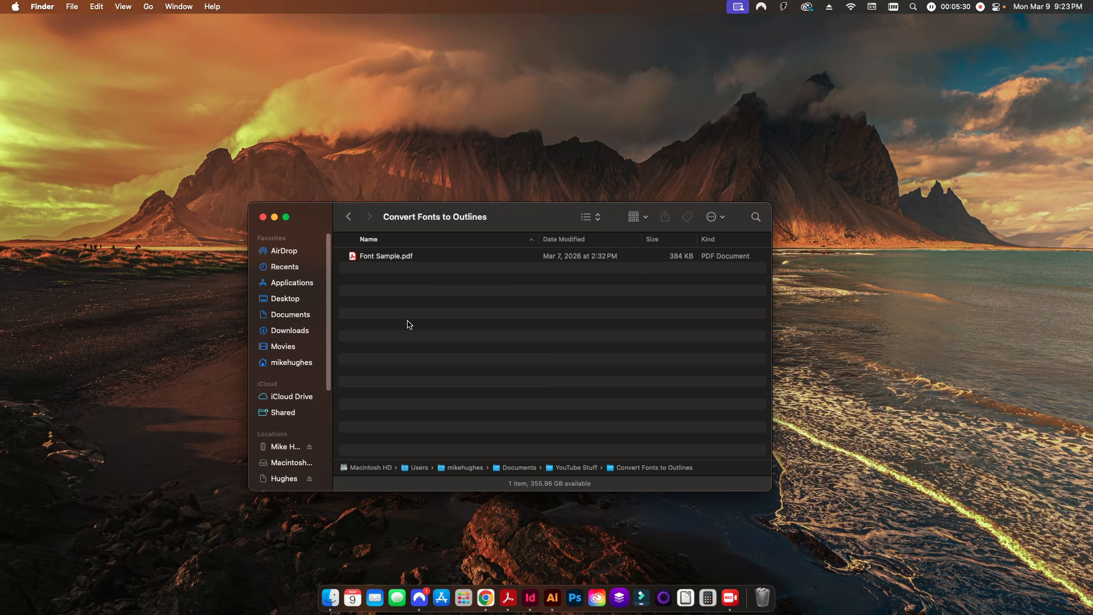
Reopen Font Sample.pdf in Acrobat and check whether the page 1 heading and body text can be selected as live text
double_click(386, 261)
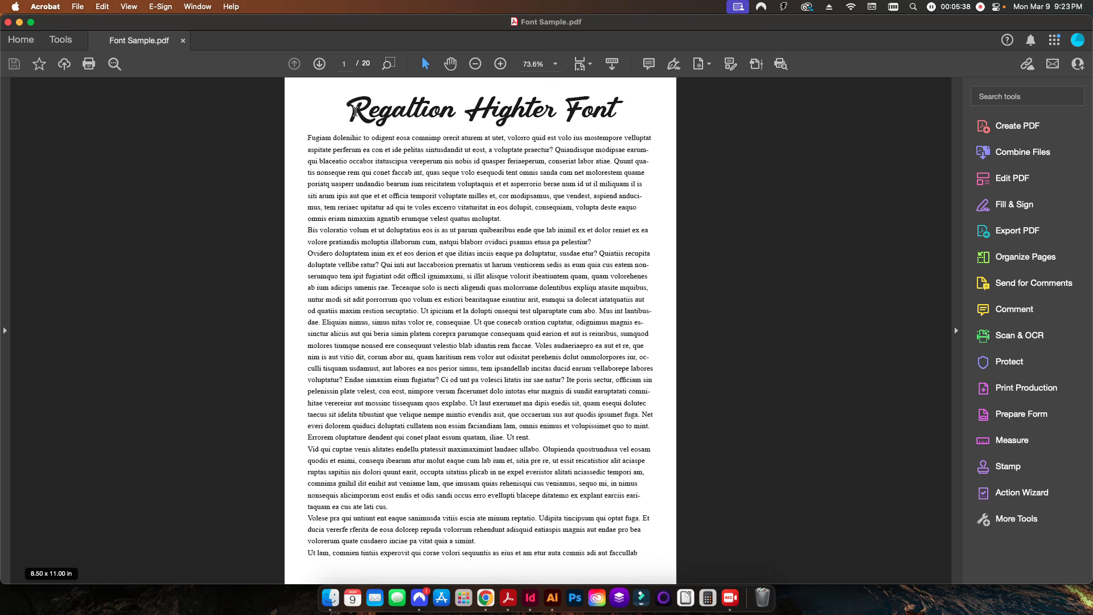
left_click_drag(348, 108, 616, 111)
left_click(711, 240)
left_click_drag(347, 102, 618, 114)
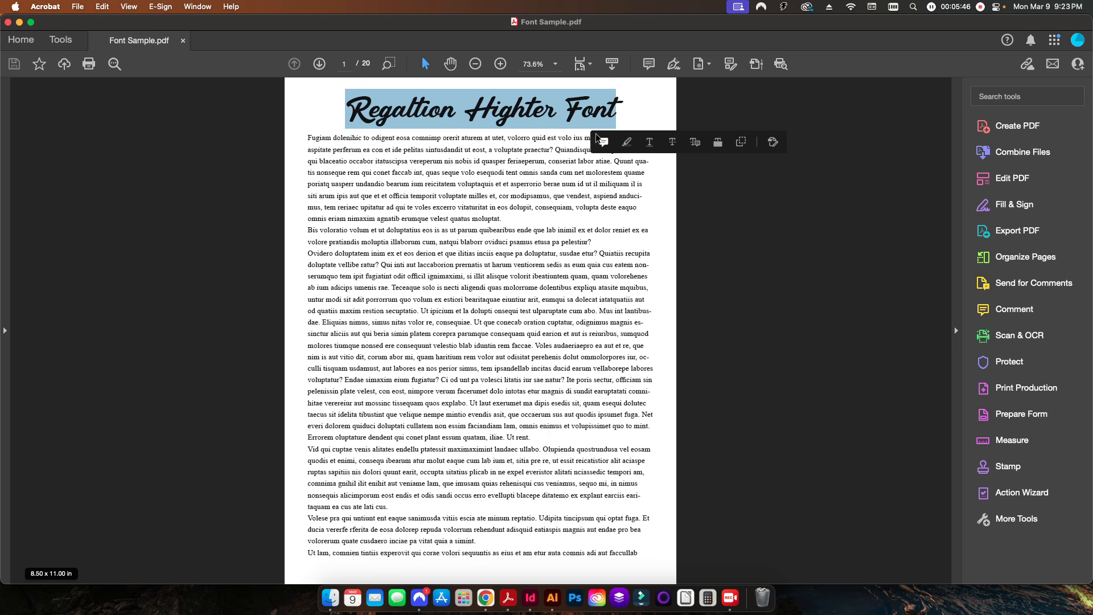
left_click(731, 276)
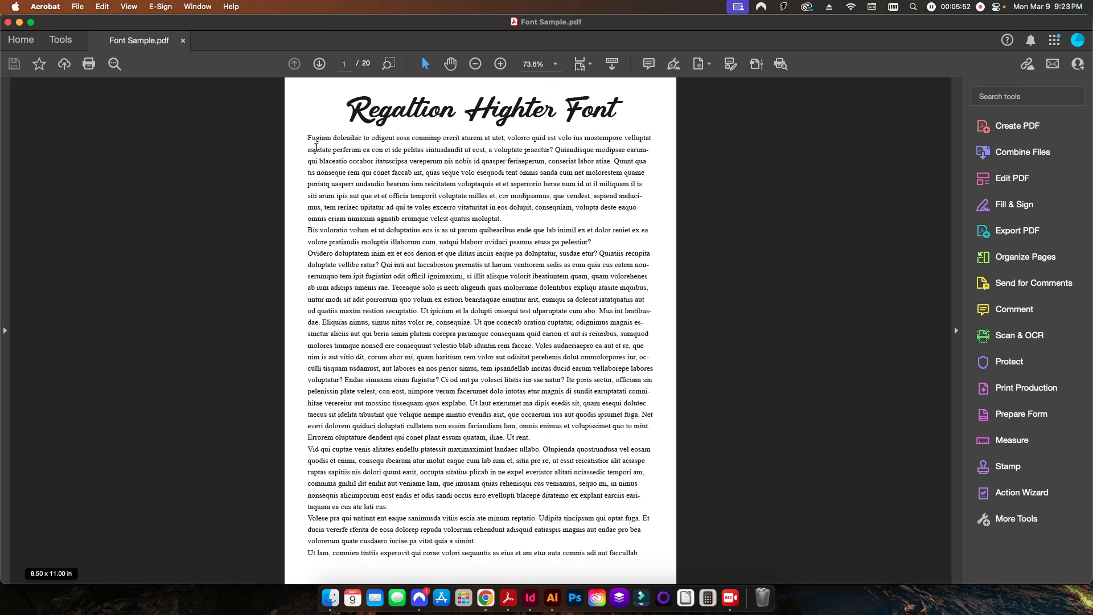
left_click_drag(310, 147, 521, 380)
left_click(722, 320)
Open Preflight from Print Production, select the Outline Specific Fonts fixup, and view the Create Fixup dialog without creating one
left_click(993, 391)
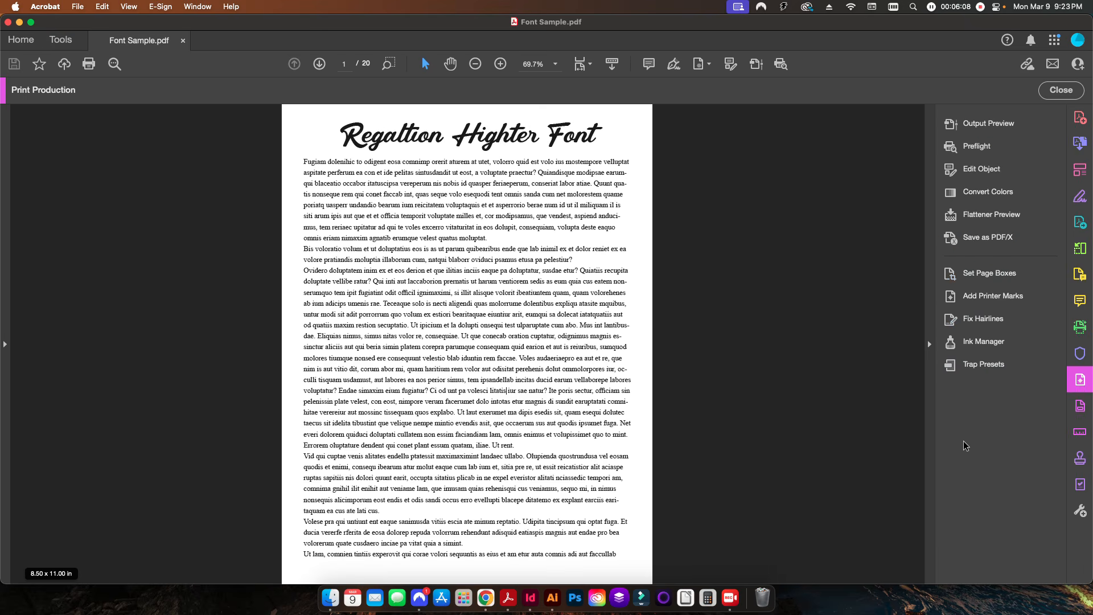
left_click(977, 146)
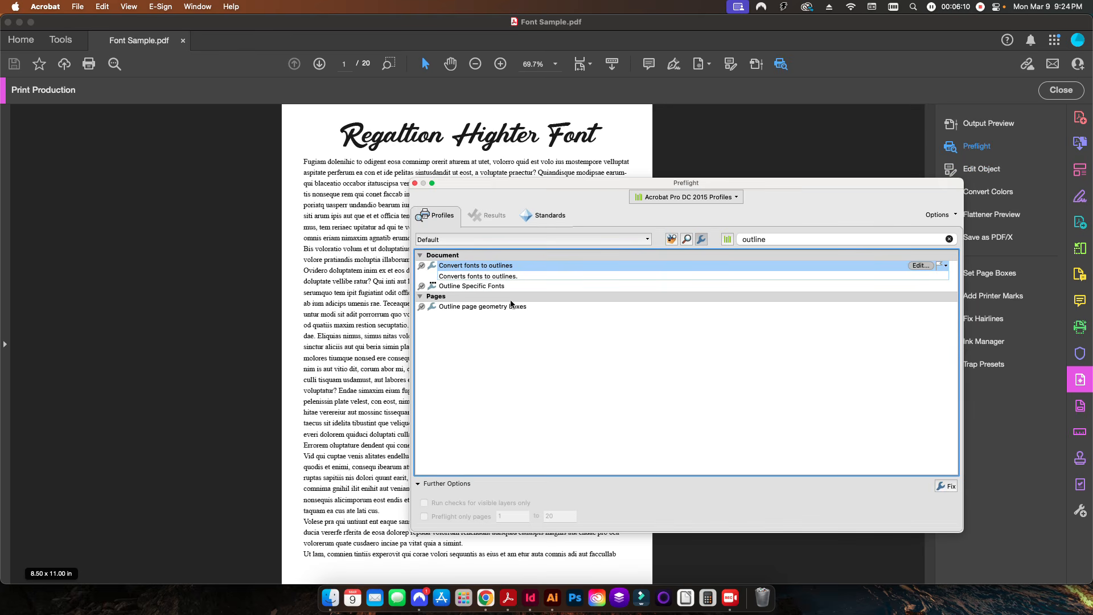
left_click(473, 286)
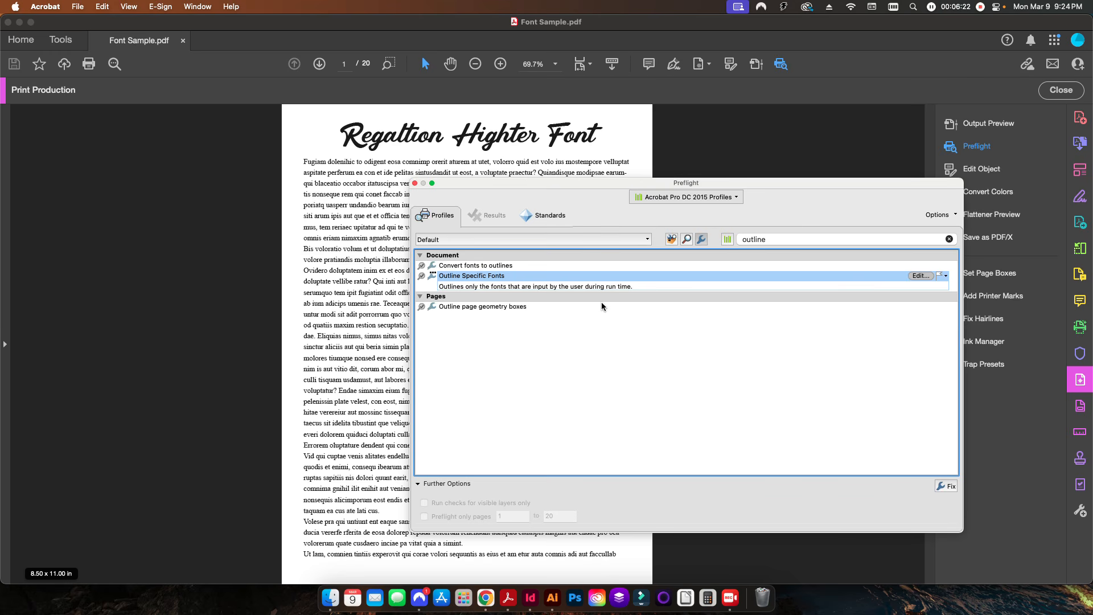
left_click(941, 215)
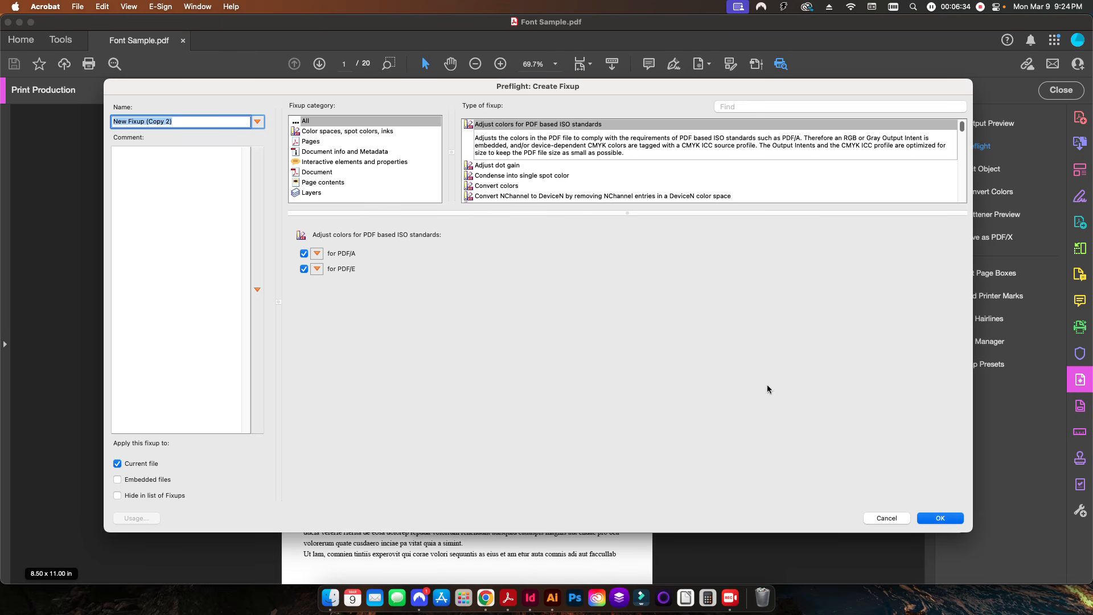
left_click(880, 520)
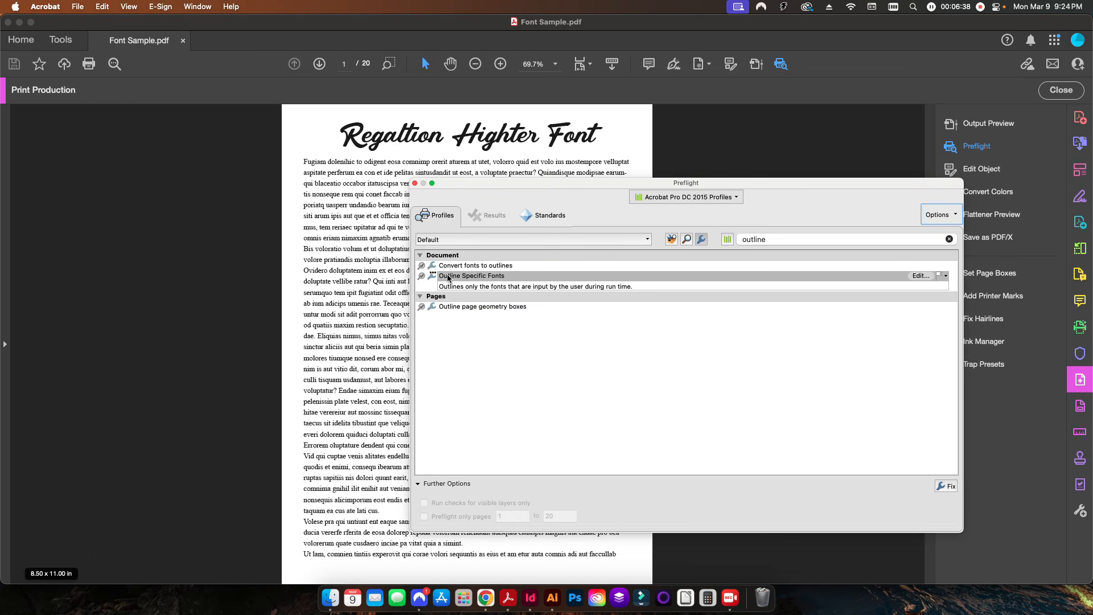
Open the Outline Specific Fonts fixup for editing and examine its comment and the available Apply to options, keeping Font Name
left_click(923, 276)
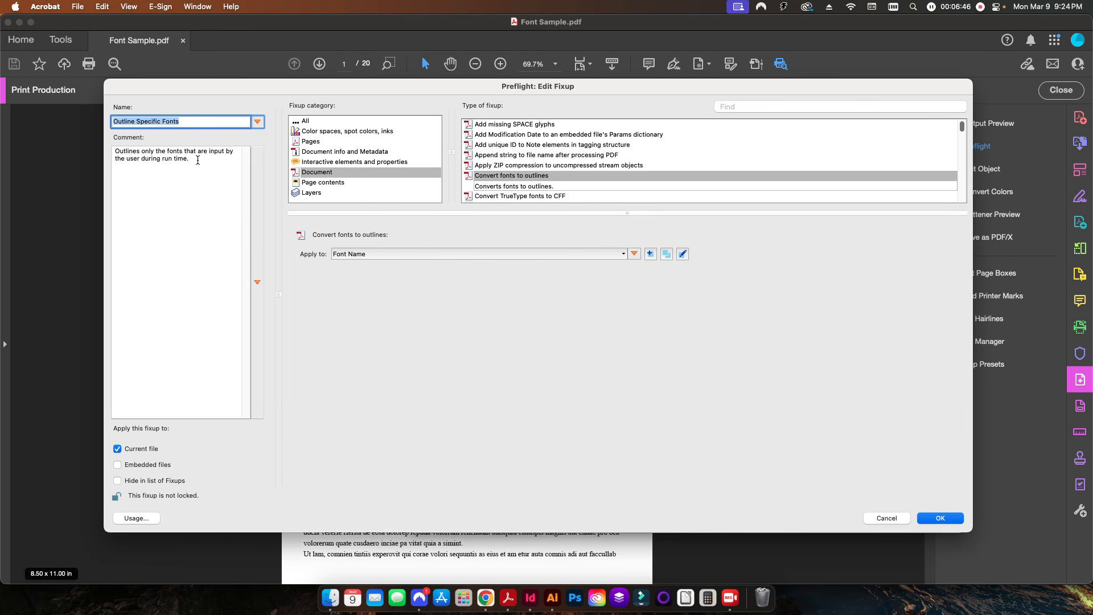
key("Tab")
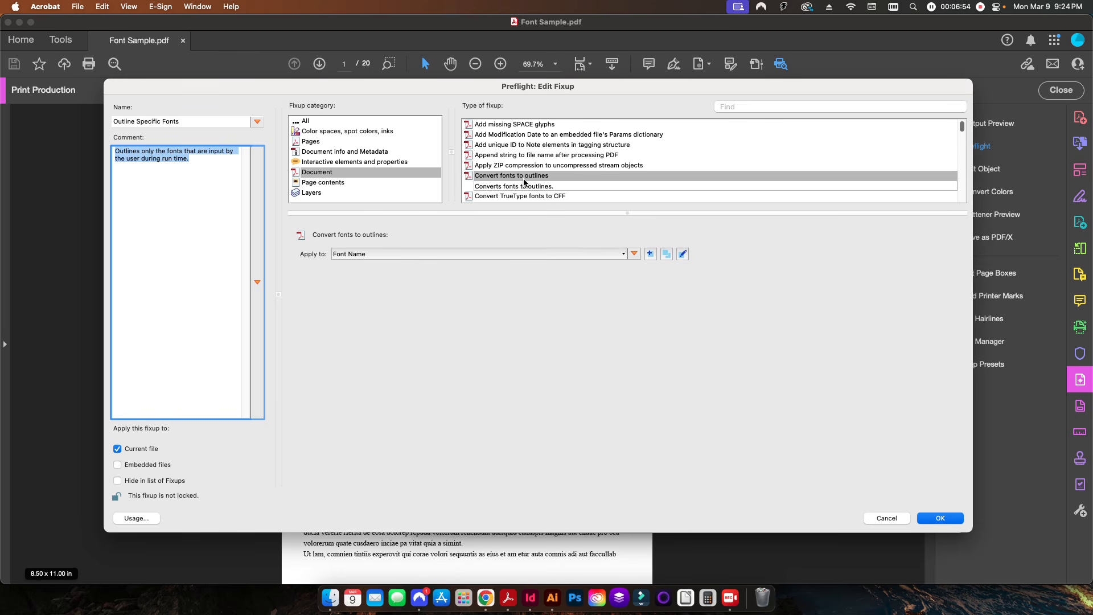
left_click_drag(541, 87, 520, 95)
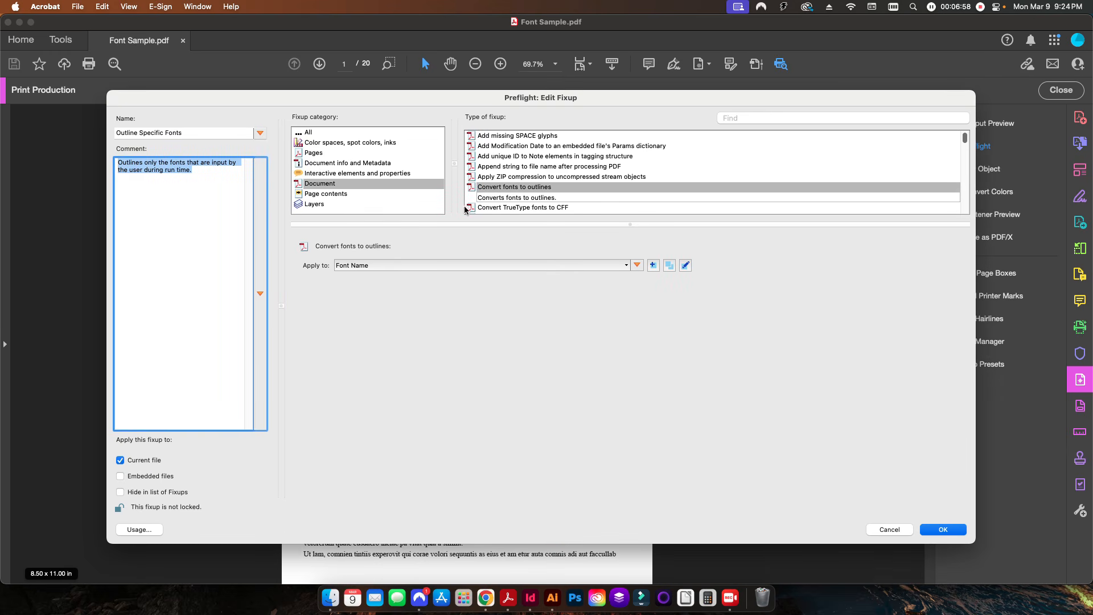
left_click(370, 268)
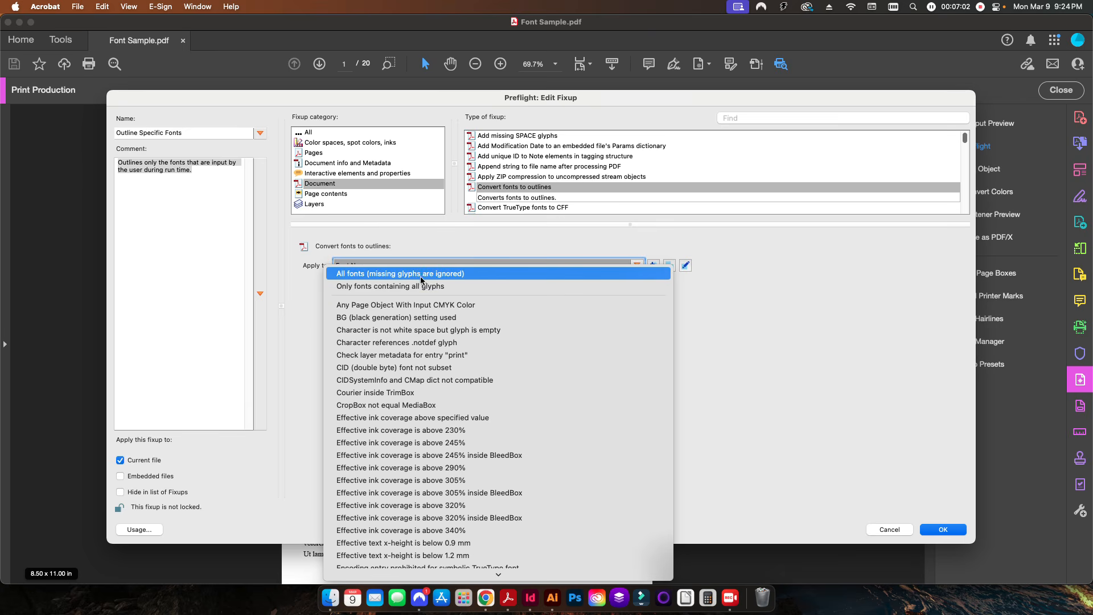
left_click(310, 296)
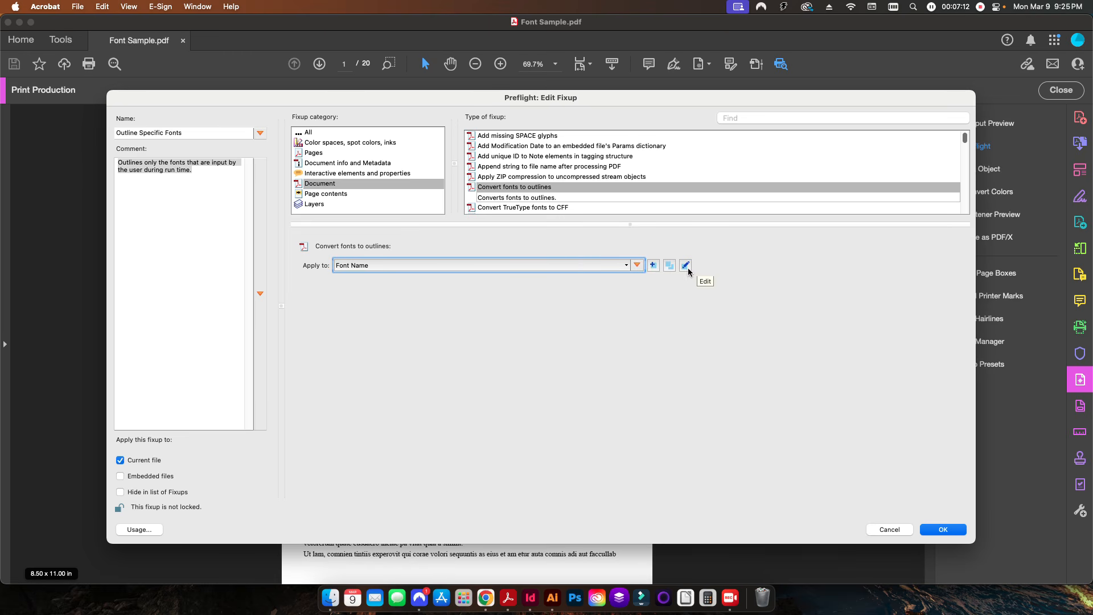
Open the fixup's Font Name check for editing, review its explanation, and search the check properties for "font"
left_click(653, 266)
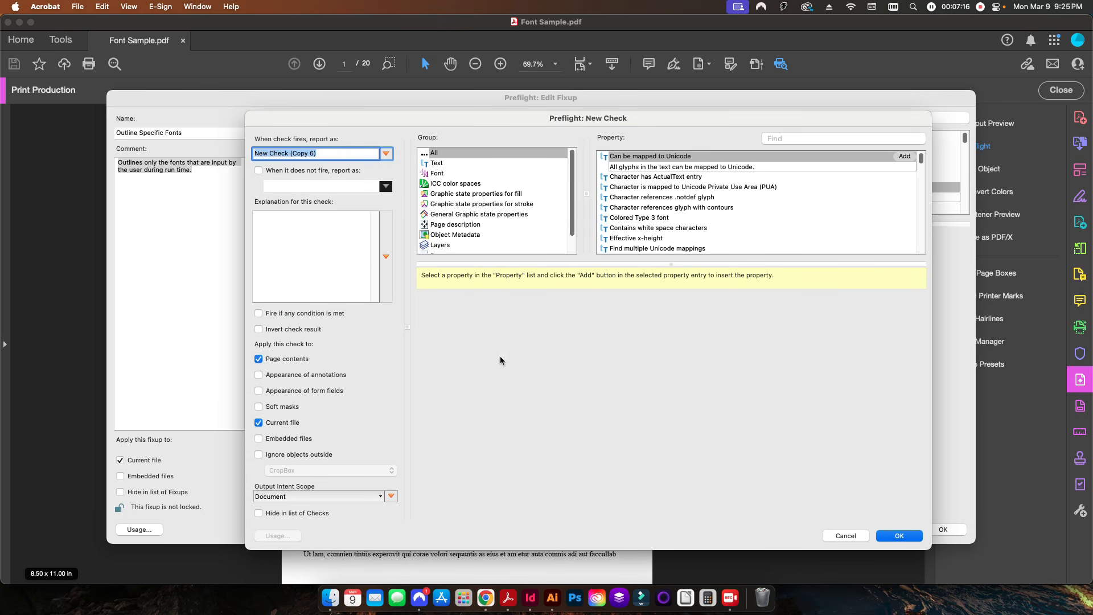
left_click(849, 536)
left_click(685, 267)
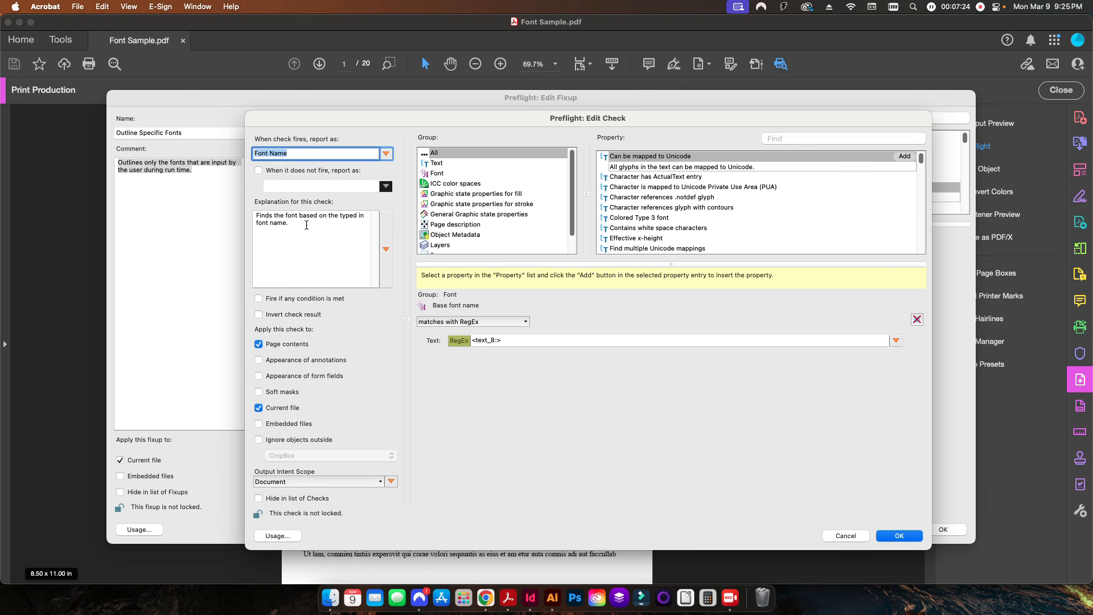
key("Tab")
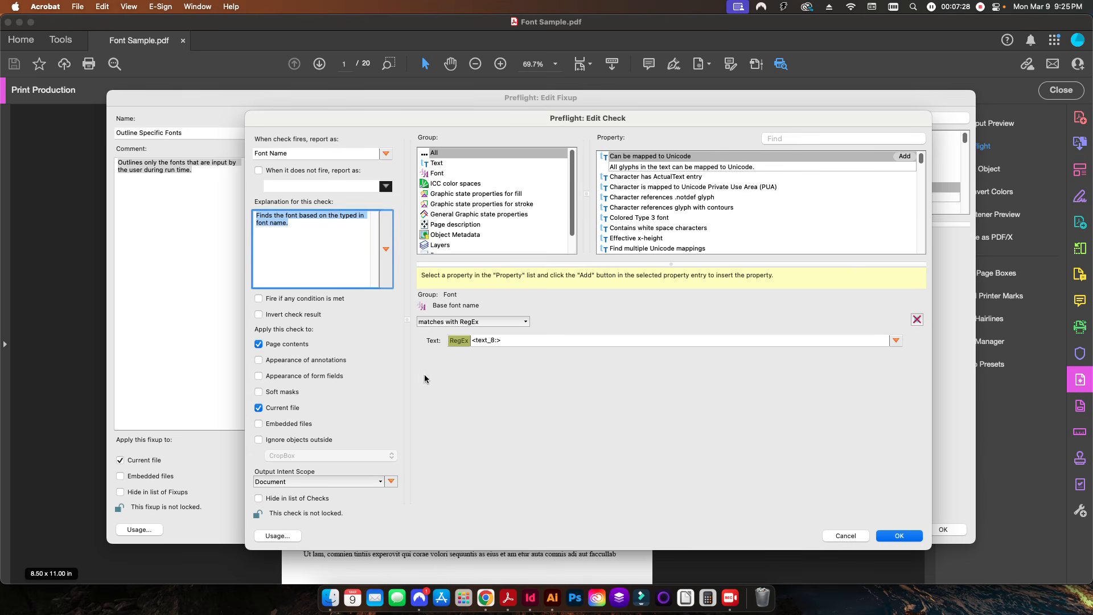
left_click(810, 139)
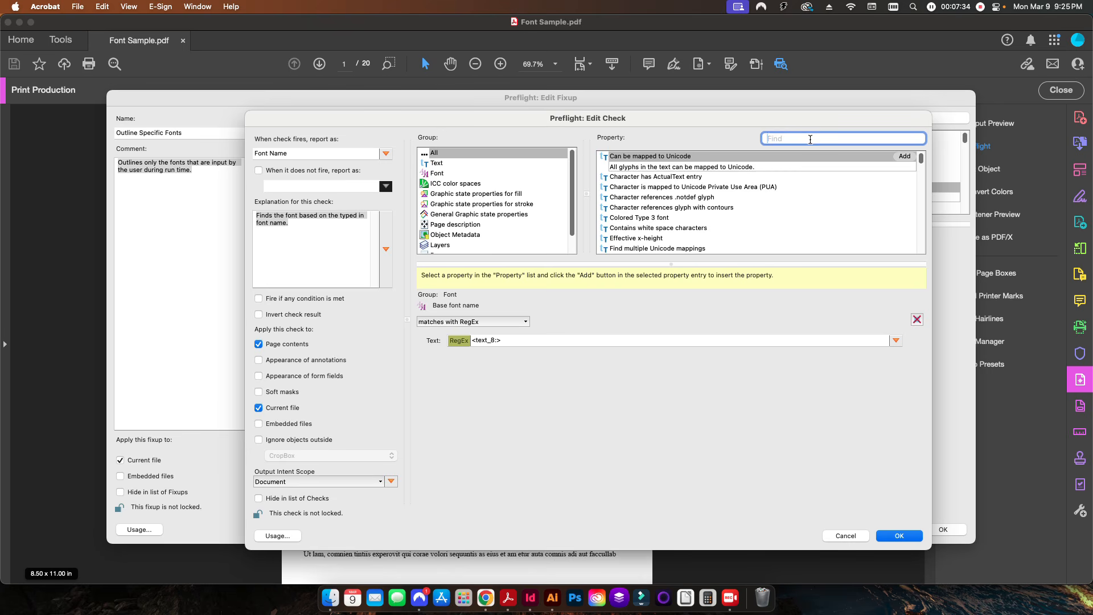
type("font")
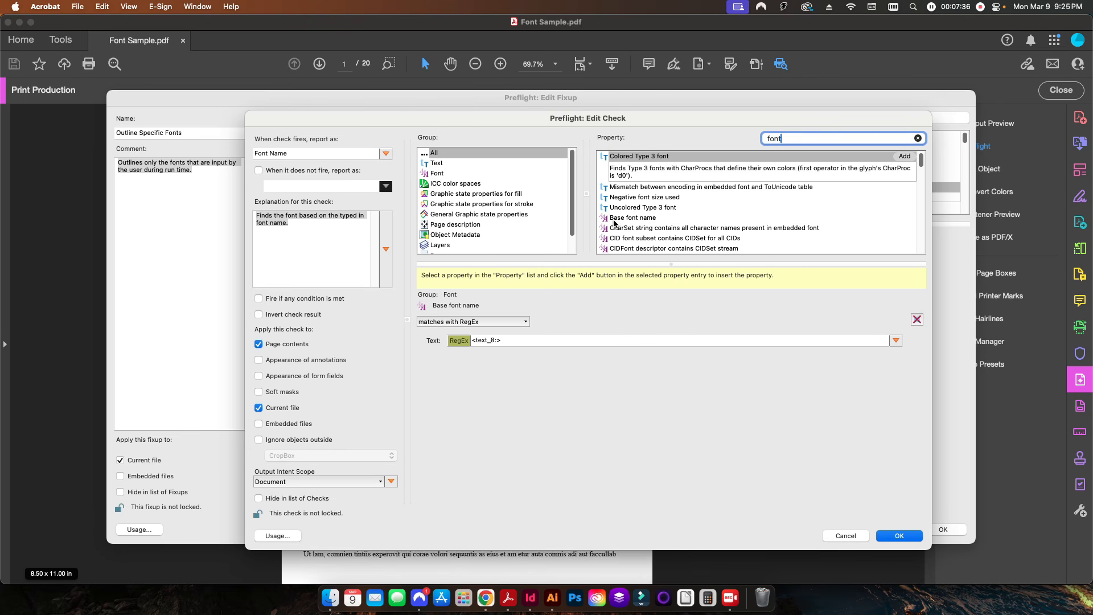
Read the Base font name property's description, add it to the check as a second condition, and remove that condition
left_click(618, 218)
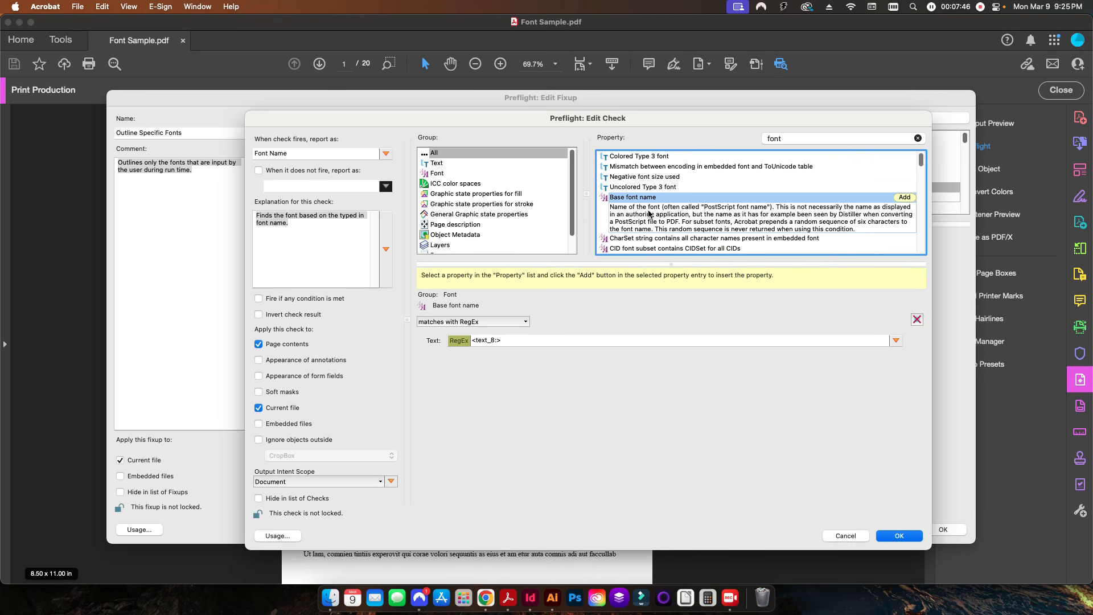
left_click(905, 198)
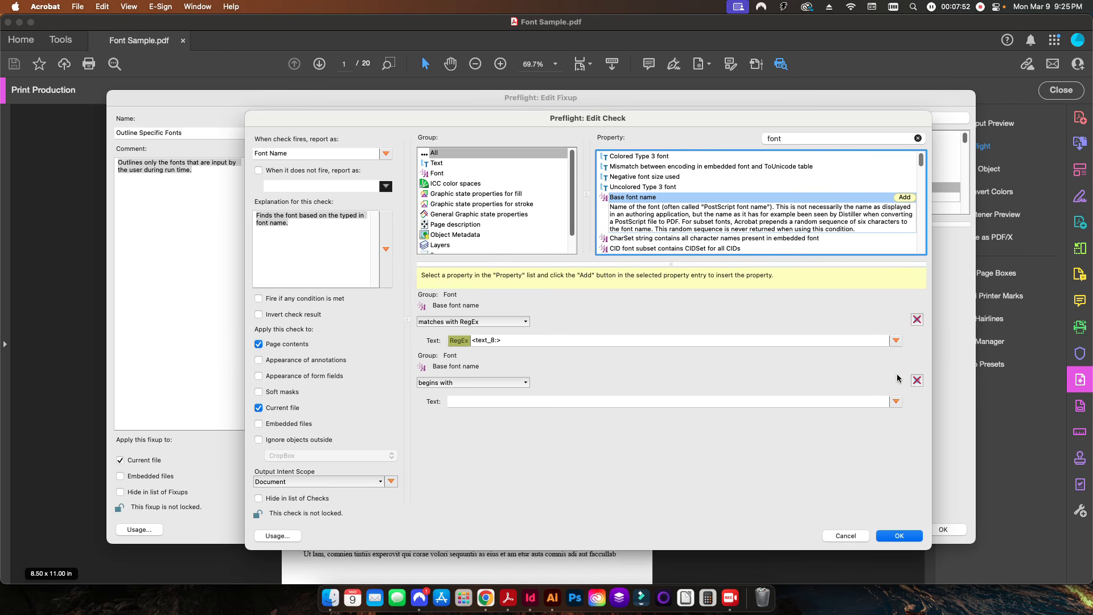
left_click(917, 380)
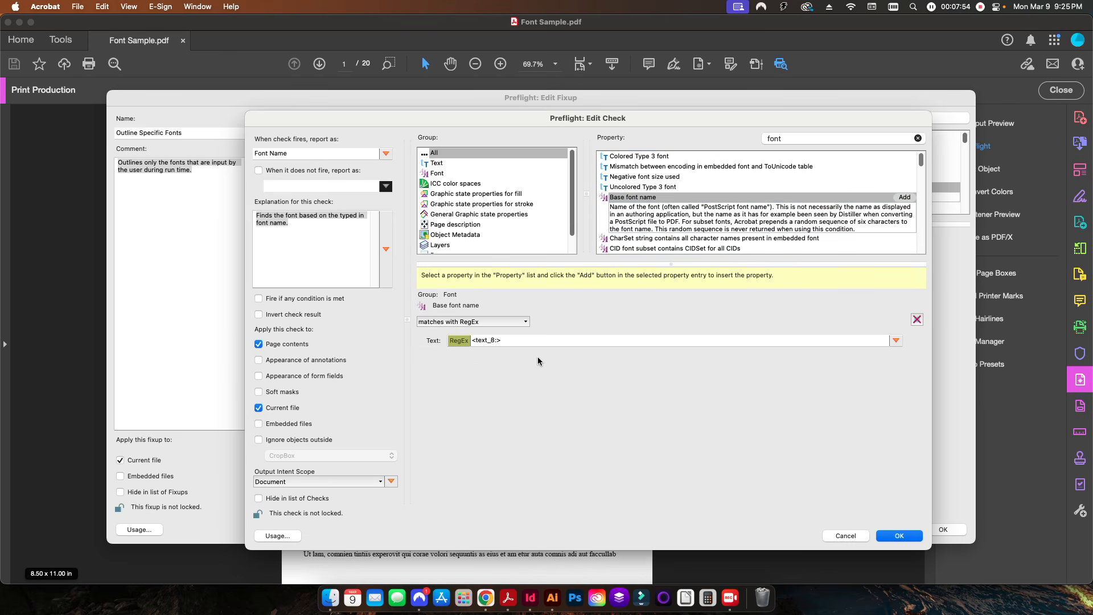
Try the begins with and matches with RegEx operators on the Base font name condition, and discard the check's edits
left_click(506, 321)
left_click(560, 453)
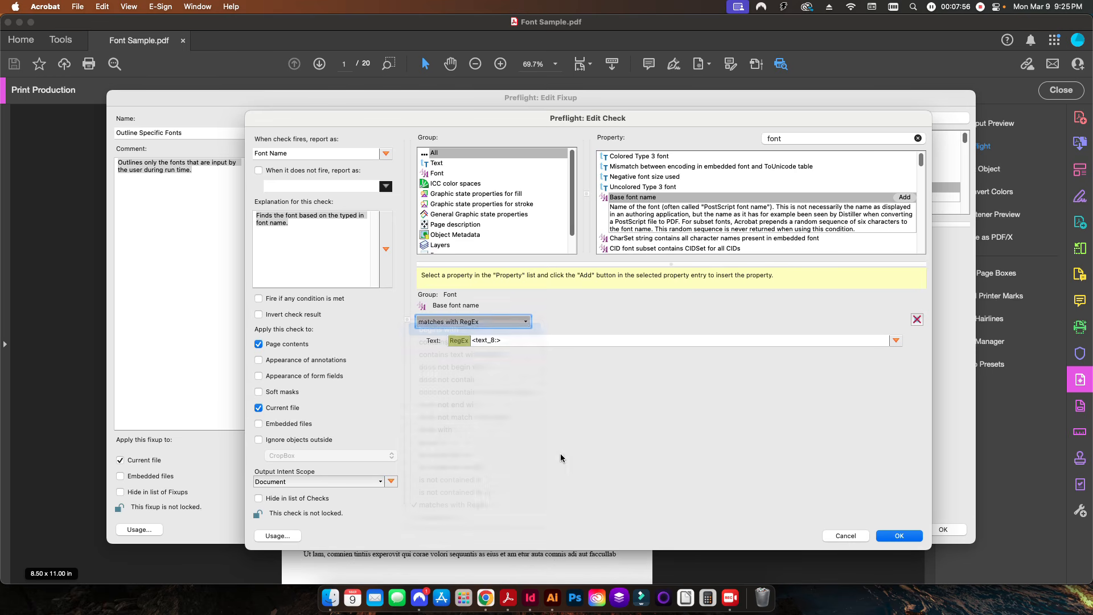
left_click(453, 321)
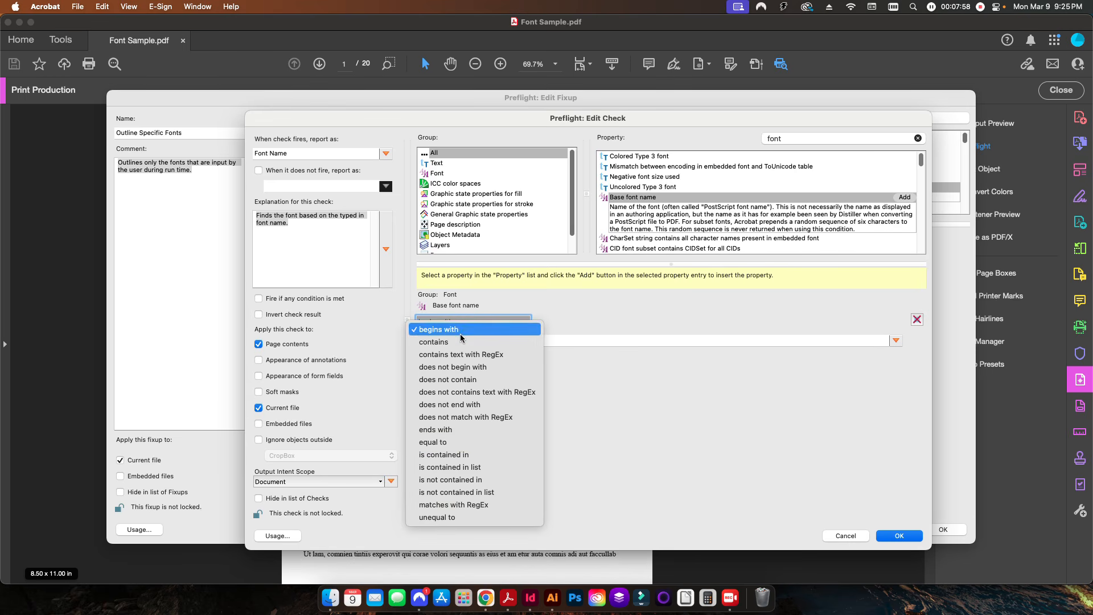
left_click(449, 507)
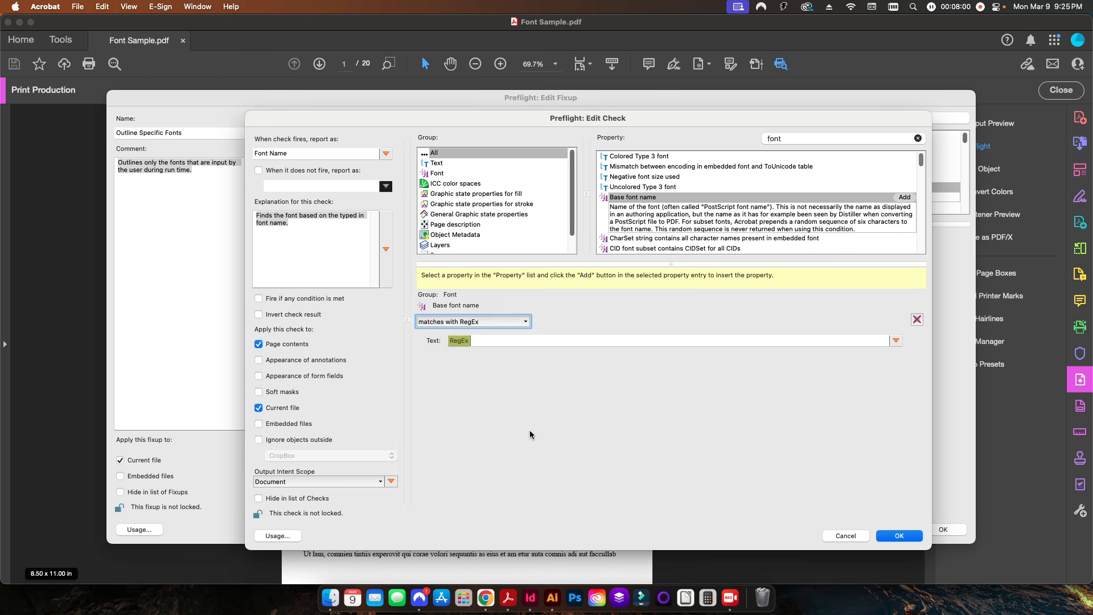
left_click(492, 340)
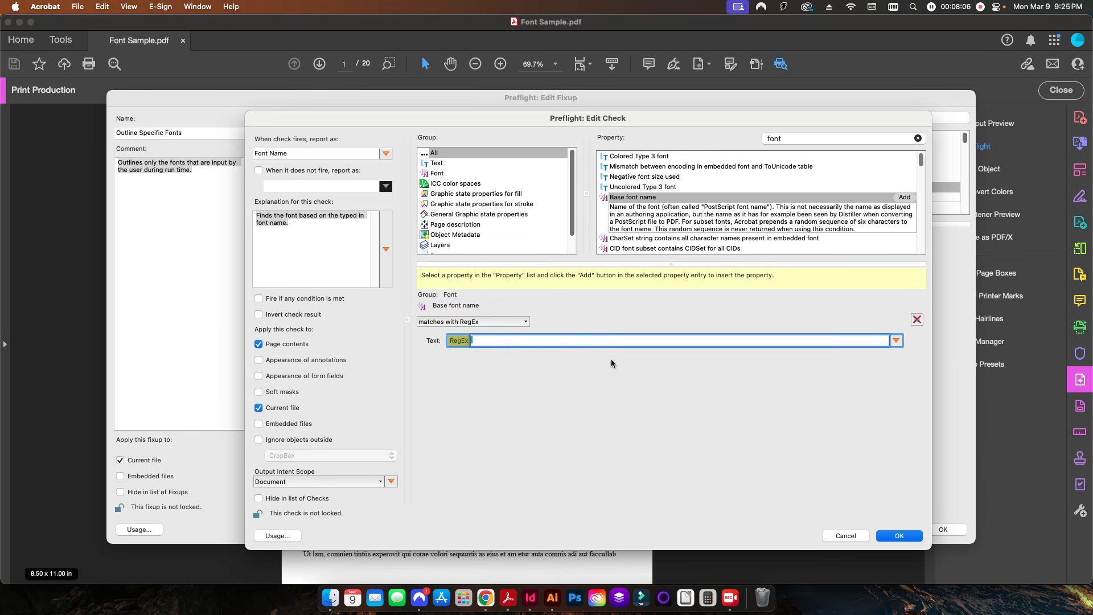
left_click(845, 536)
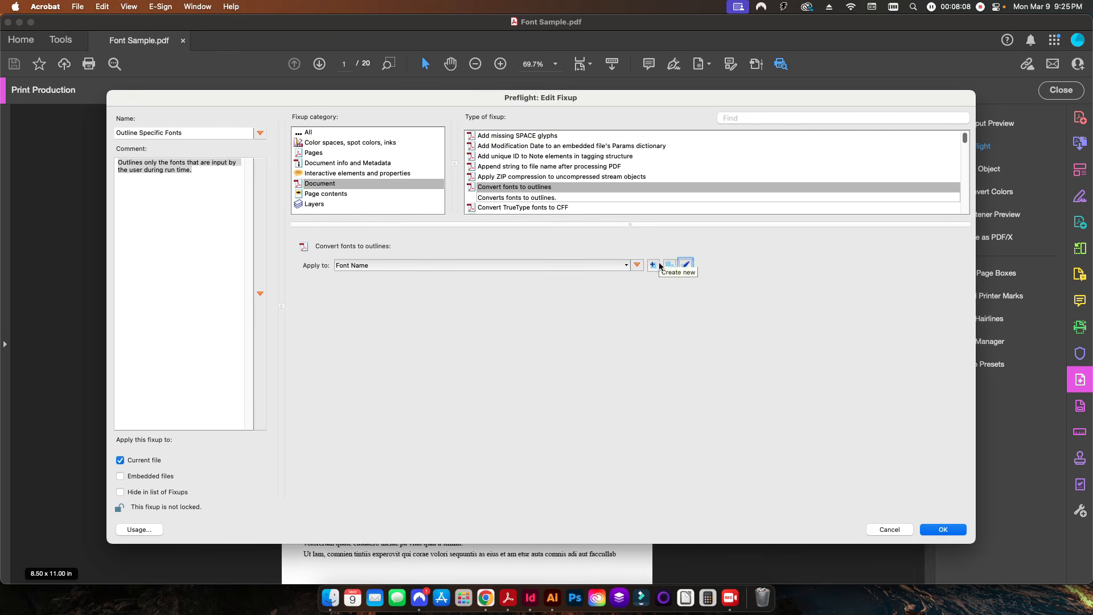
Reopen the Font Name check, review the key and label of its text_8 variable, and cancel out of the check
left_click(685, 266)
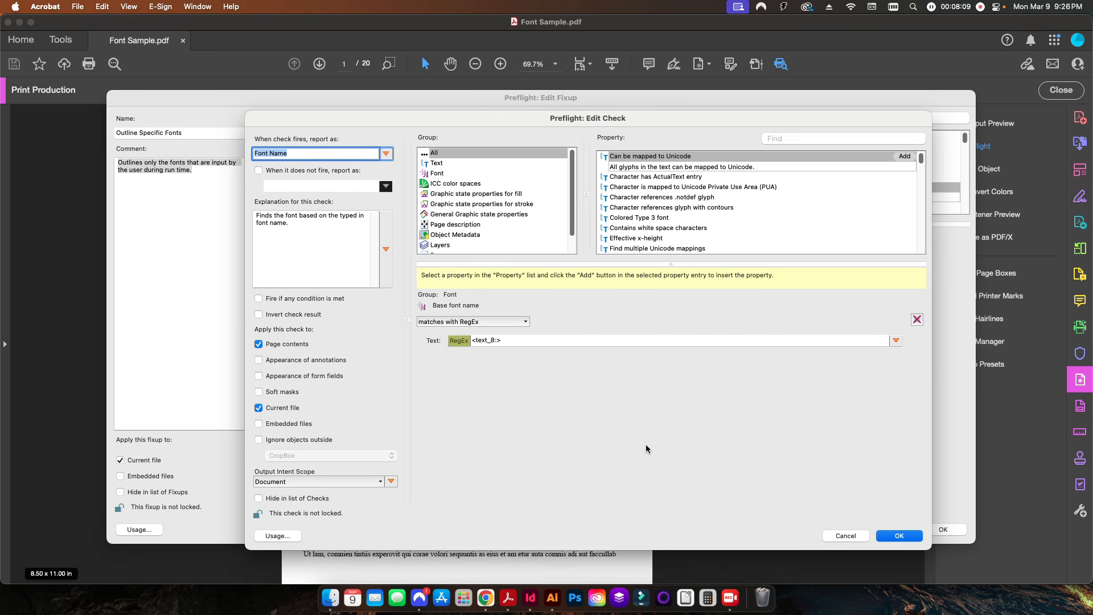
left_click(510, 342)
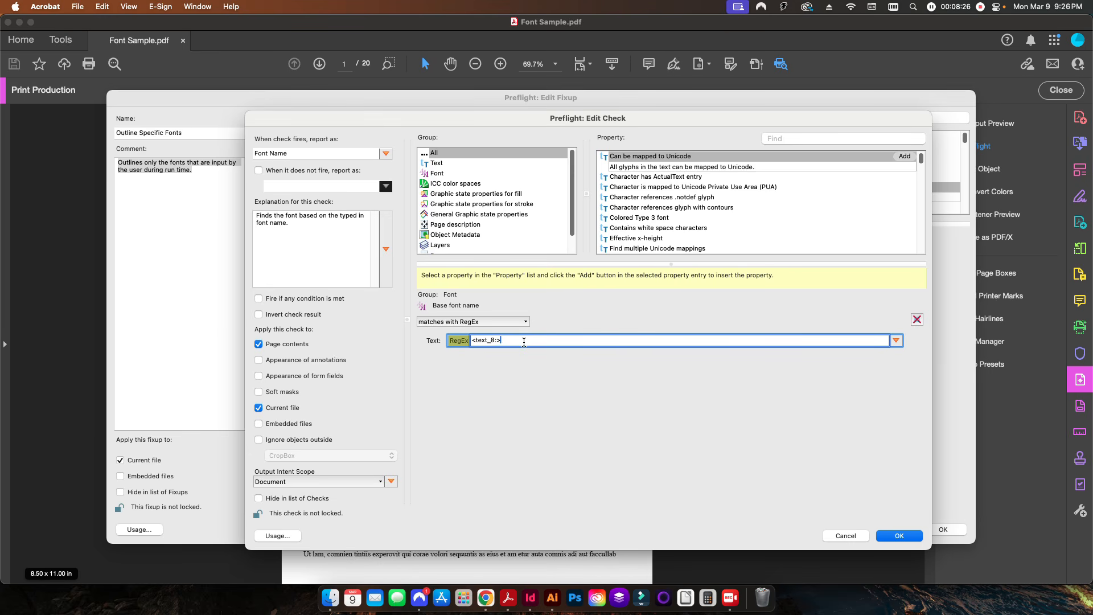
left_click(896, 342)
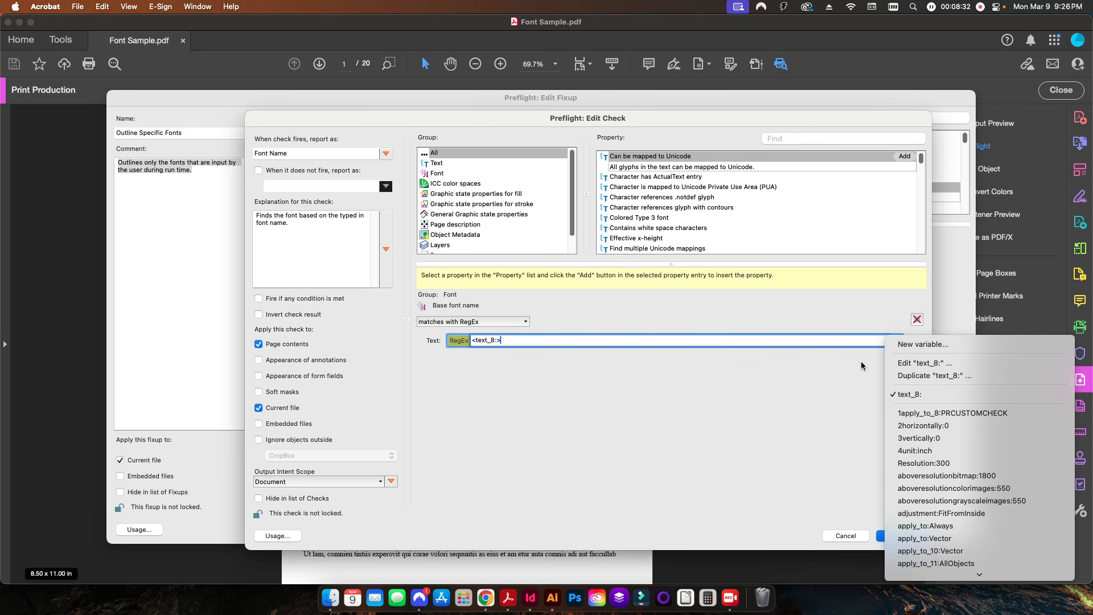
left_click(925, 363)
key("Tab")
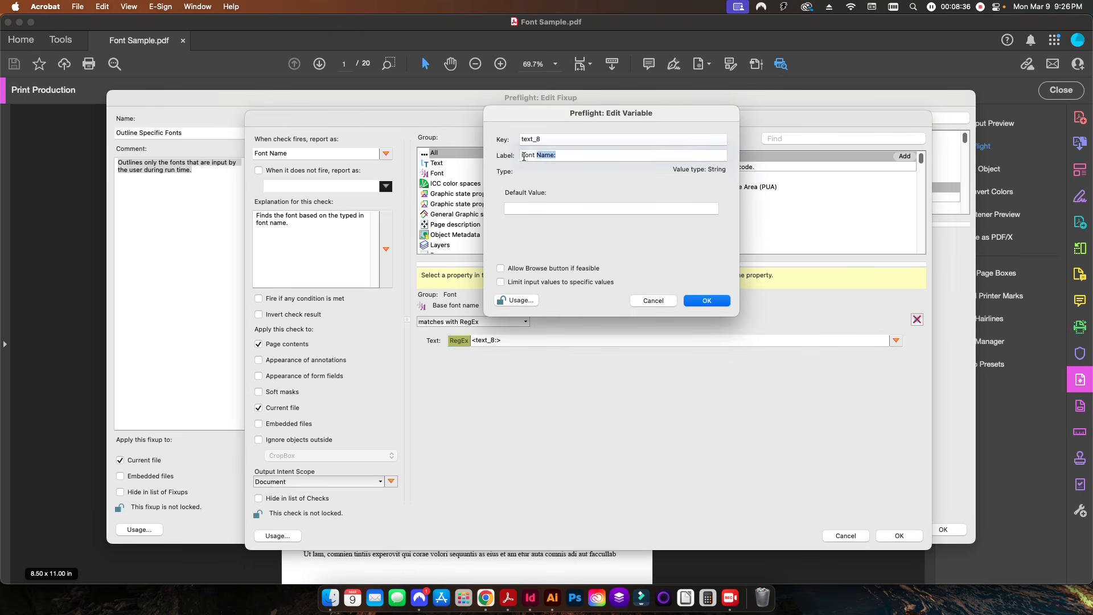
key("shift+Tab")
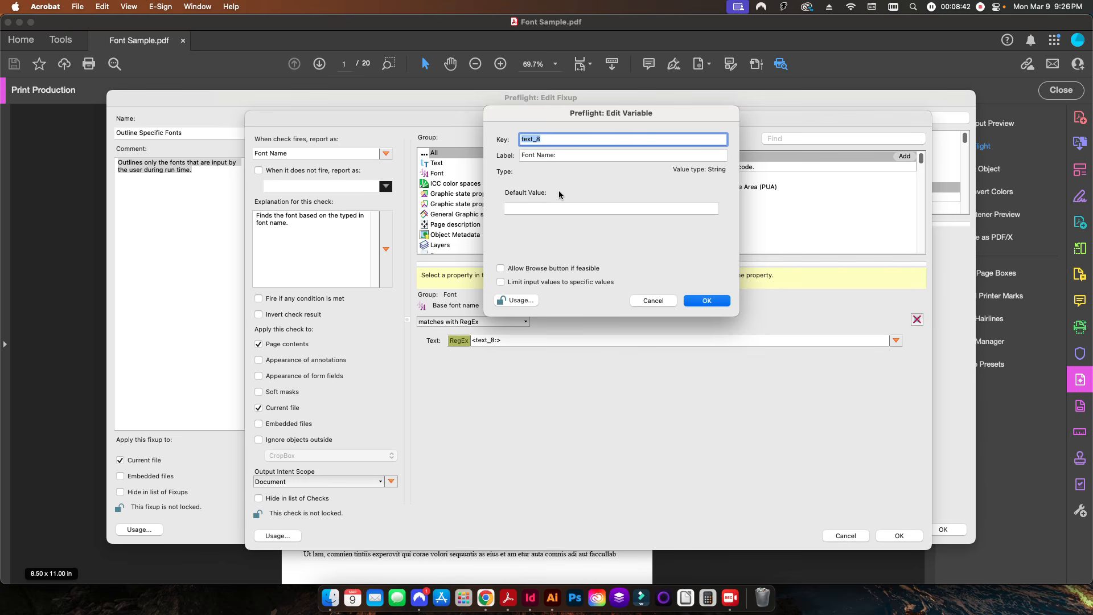
key("Tab")
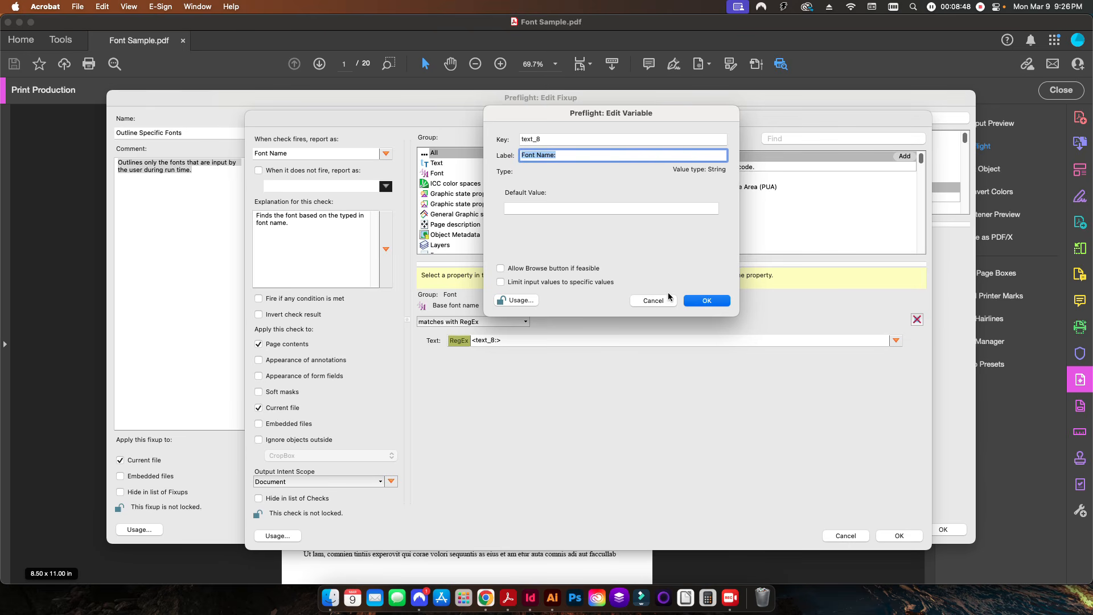
left_click(706, 301)
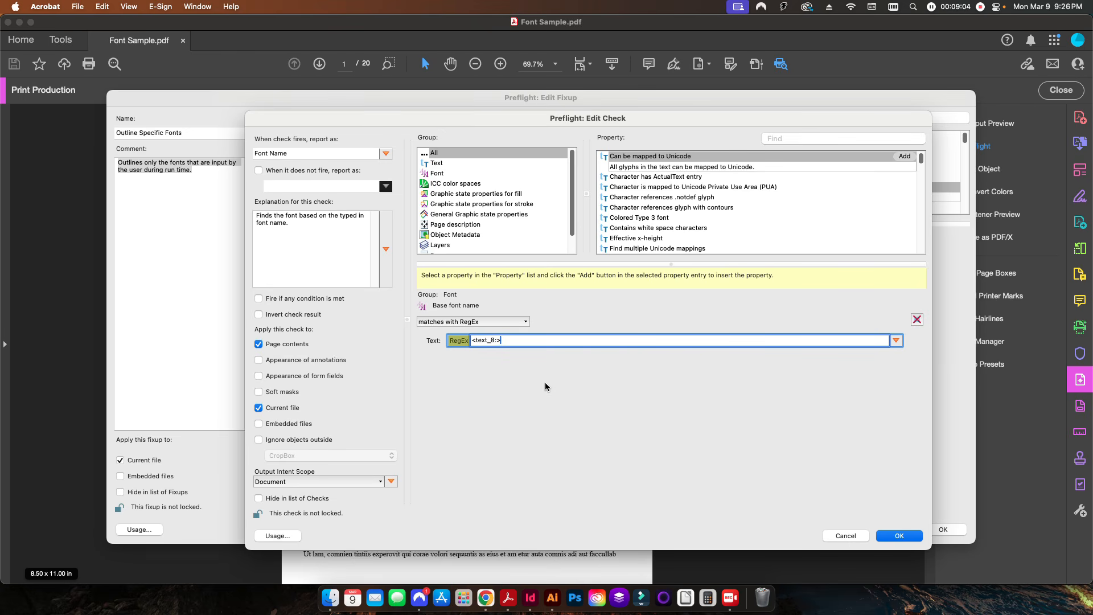
left_click(846, 535)
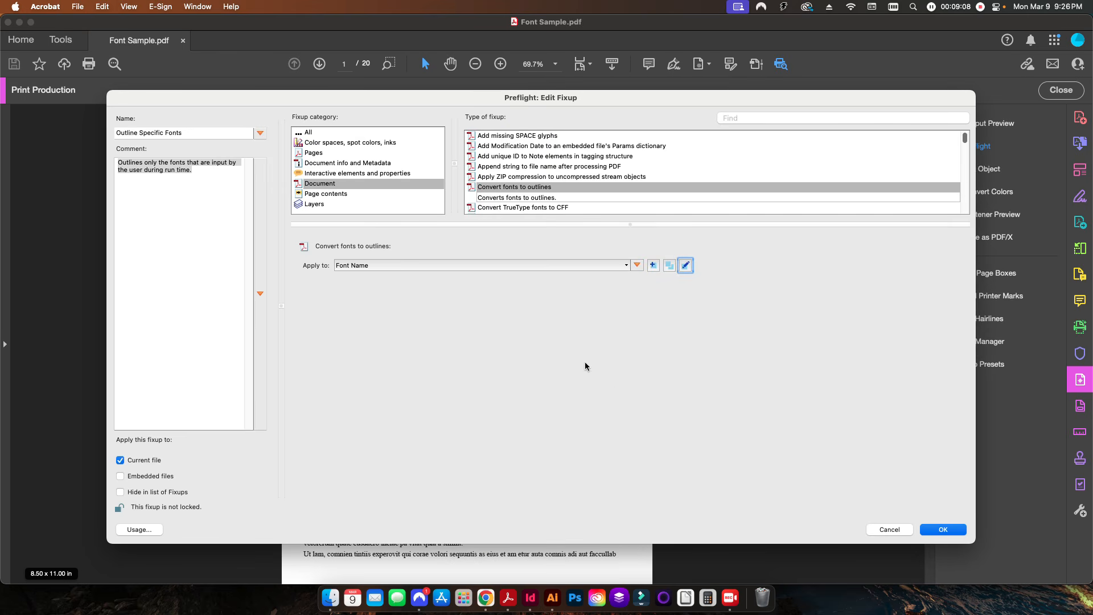
Cancel the fixup editor, run Outline Specific Fonts to view its Font Name prompt, and cancel the run
left_click(886, 529)
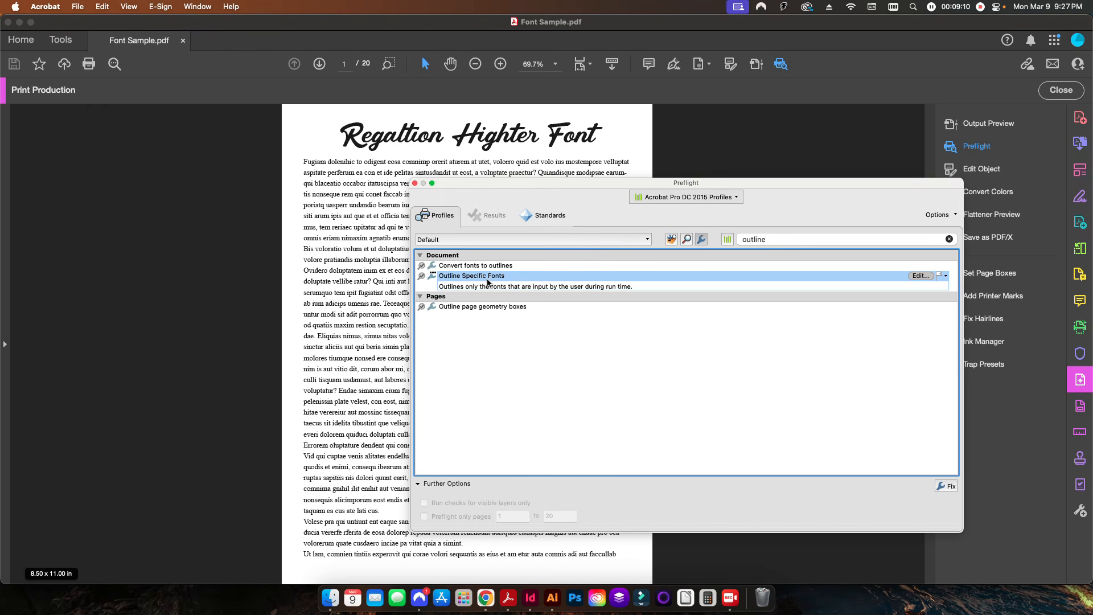
left_click(947, 486)
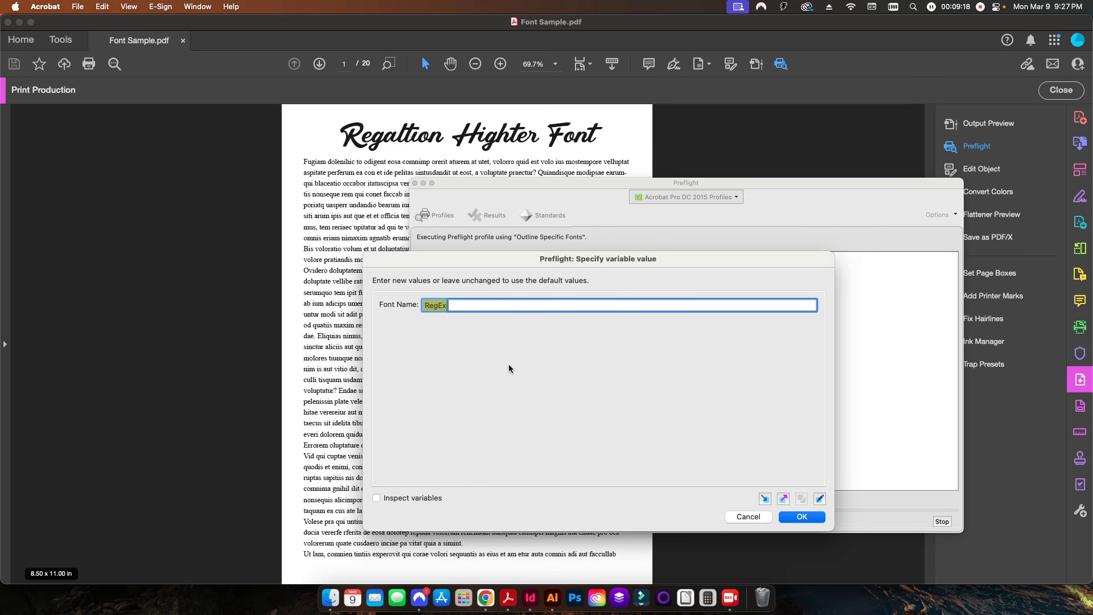
left_click(741, 520)
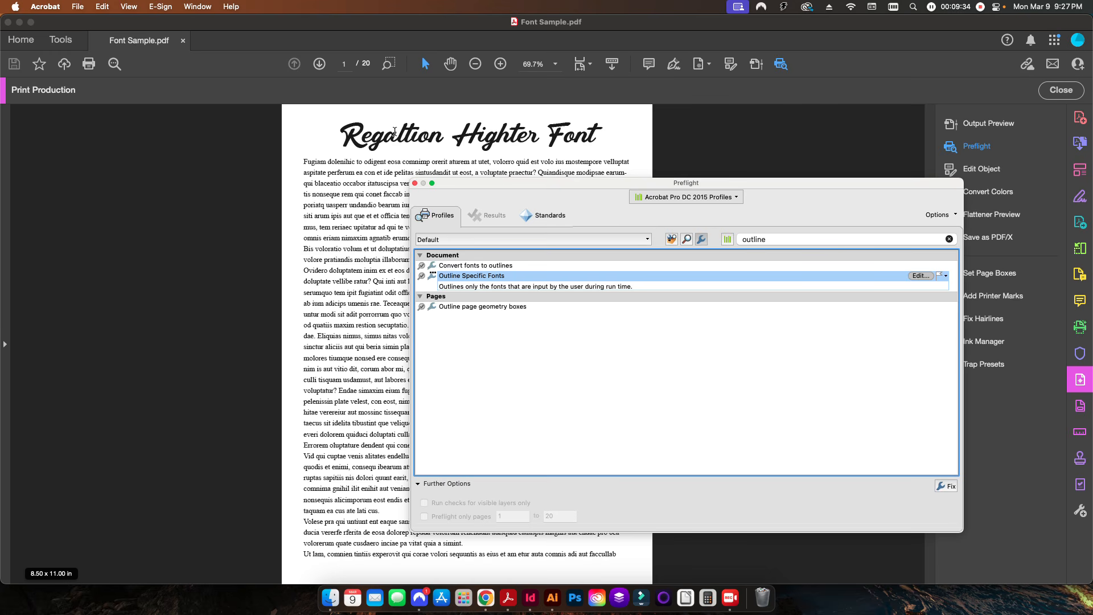
Inspect the page 1 body text and heading with Output Preview's Object Inspector to identify their font names
left_click(760, 67)
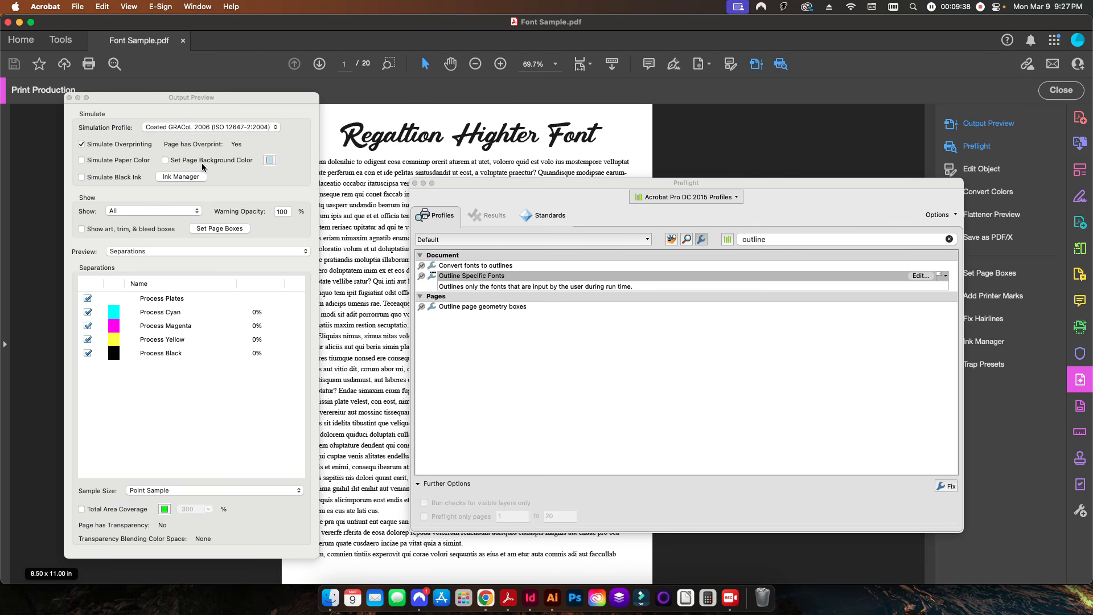
left_click(150, 255)
left_click(151, 275)
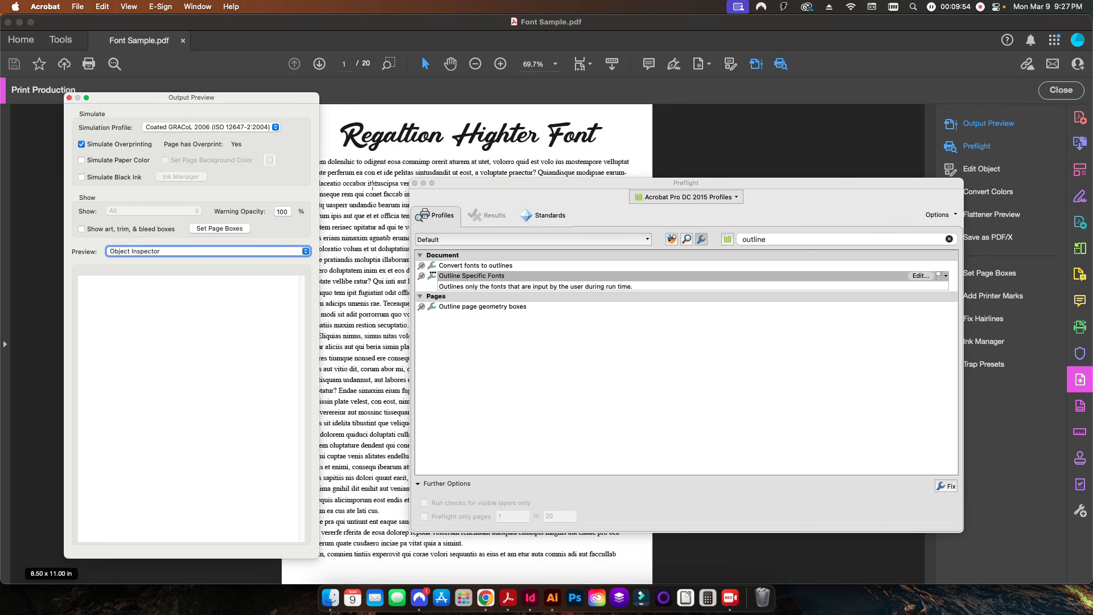
left_click(326, 250)
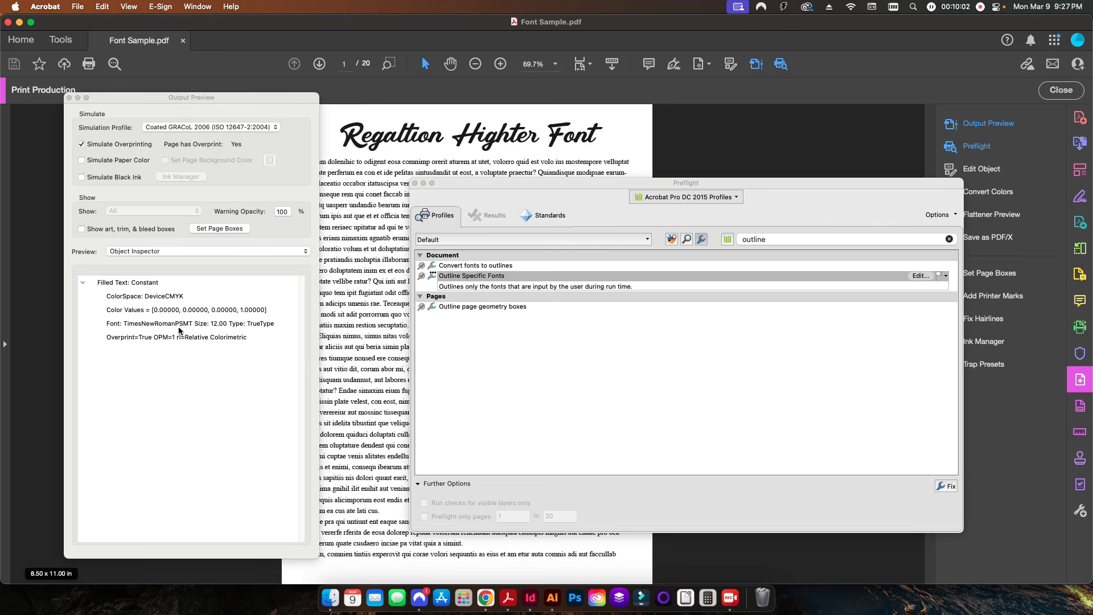
left_click(381, 136)
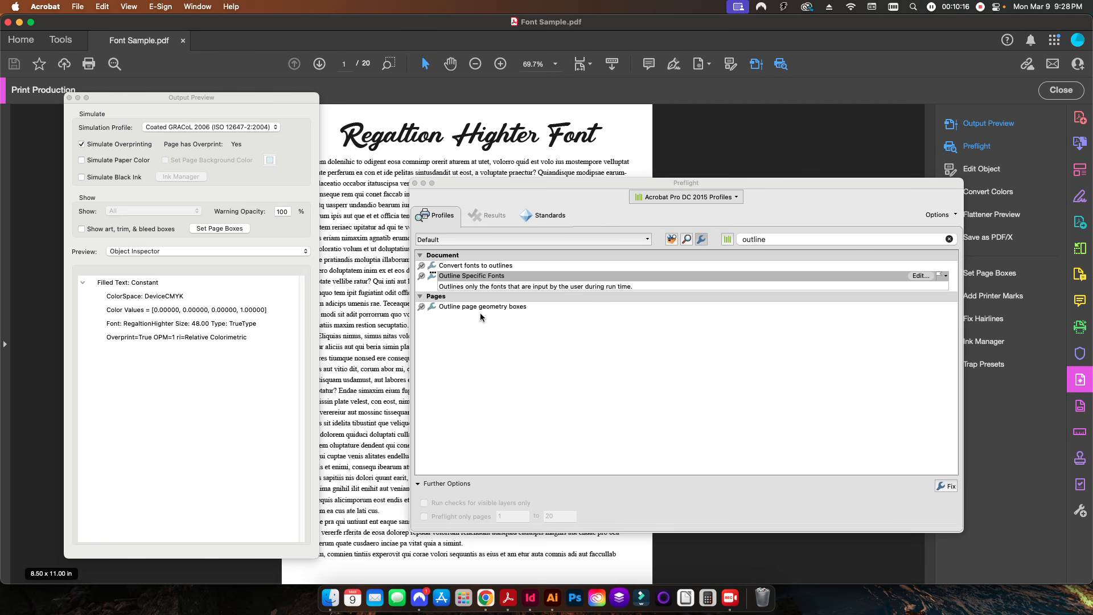
Run the Outline Specific Fonts fixup with the font name RegaltionHighter
left_click(489, 279)
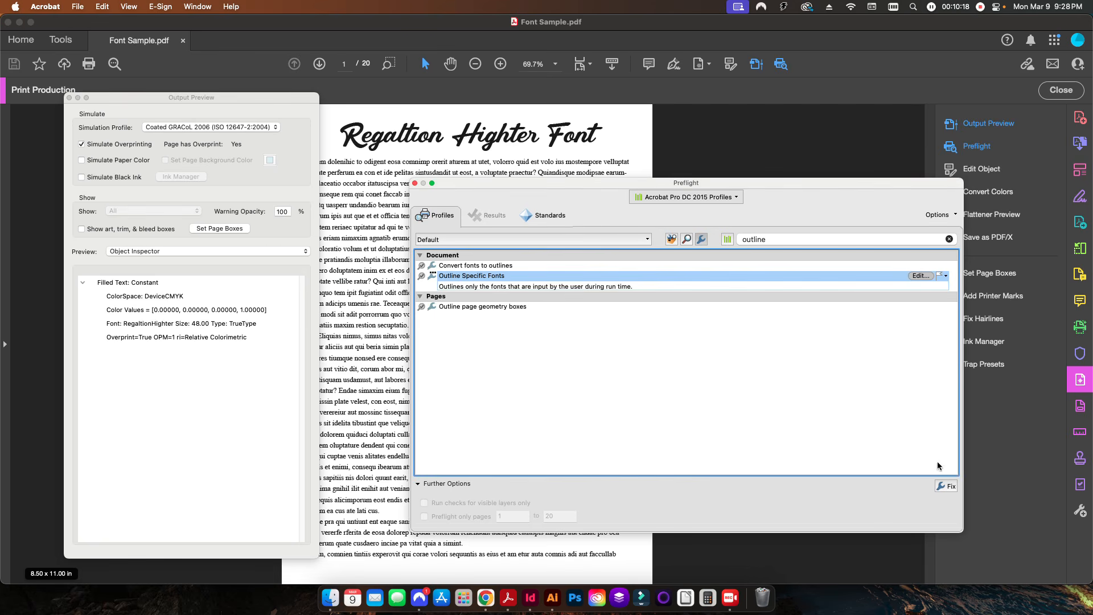
left_click(952, 486)
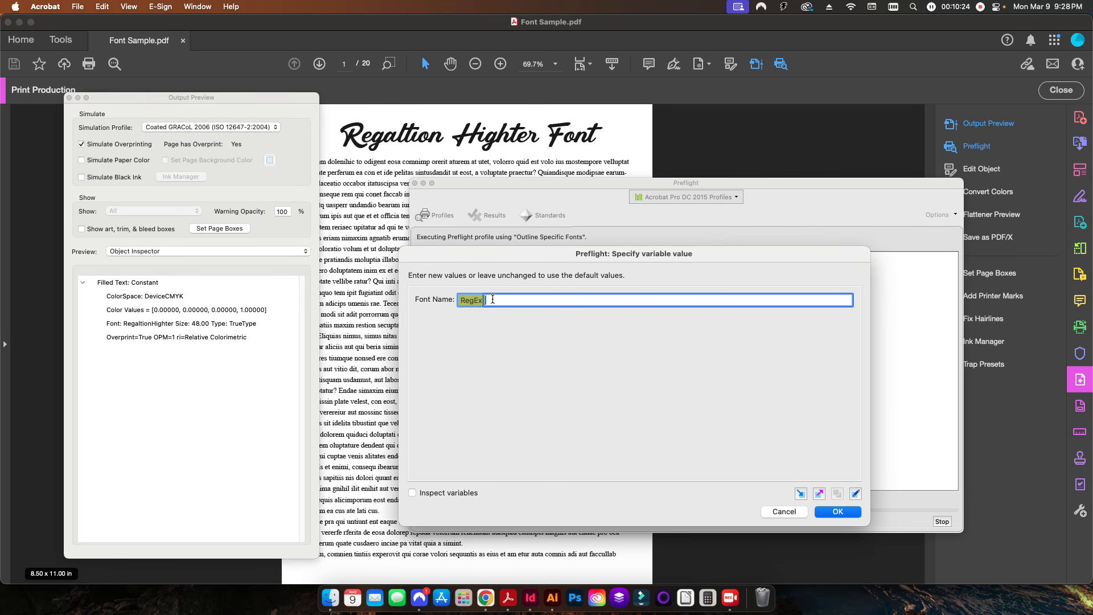
type("RegaltionHighter")
left_click(823, 511)
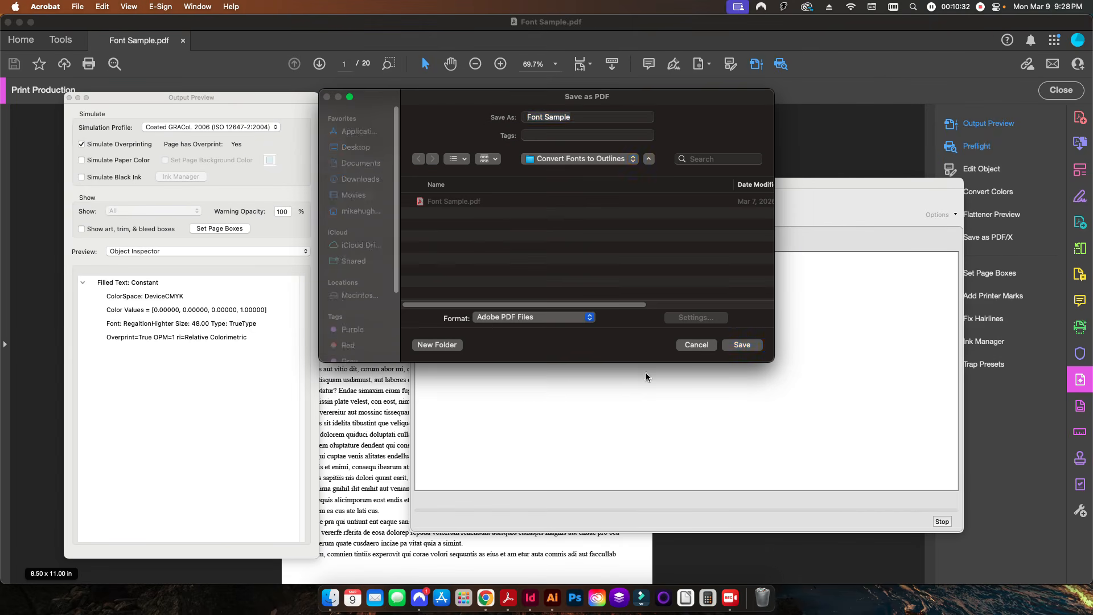
Save the fixed PDF as Font Sample_Outlined Specific Font in the Convert Fonts to Outlines folder
key("Right")
type("_")
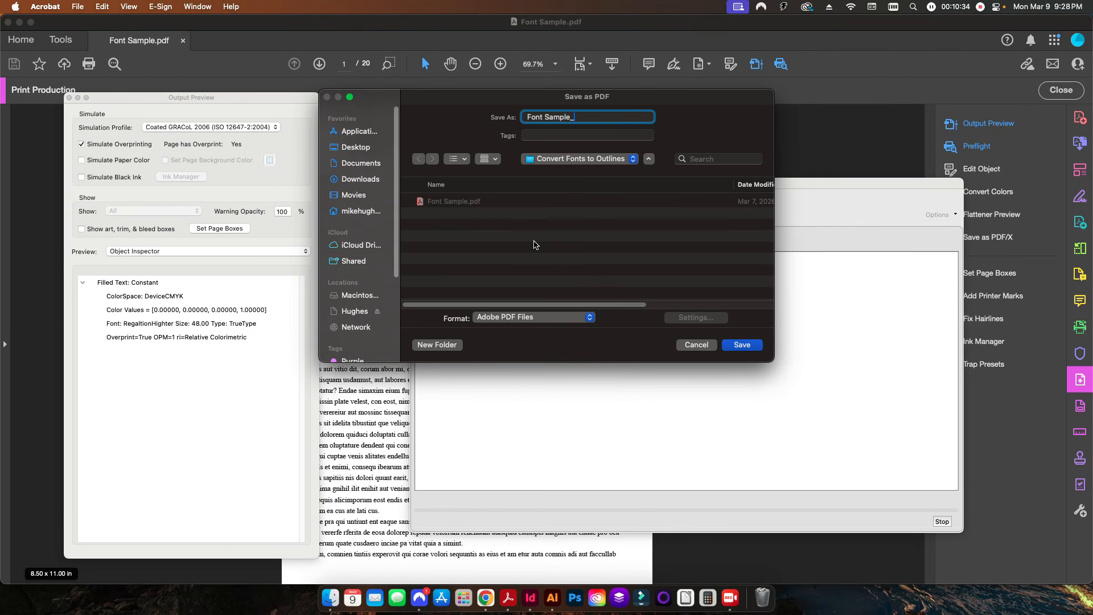
type("Outlined Specific Font")
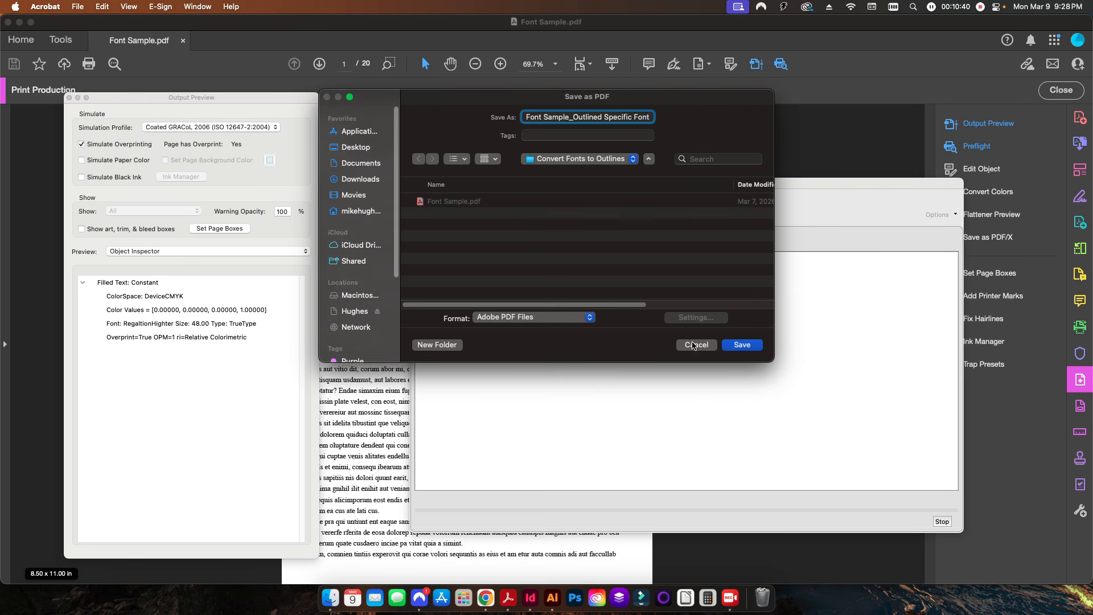
left_click(741, 345)
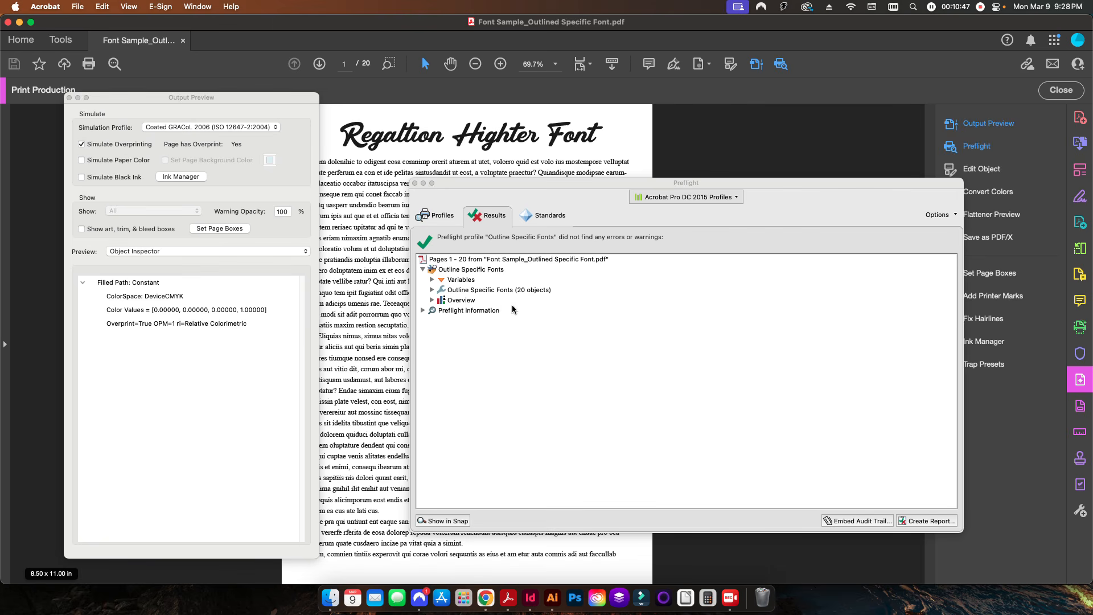
Close Preflight and Output Preview, and check whether the body text can still be selected and the heading on page 2
left_click(415, 183)
left_click(69, 97)
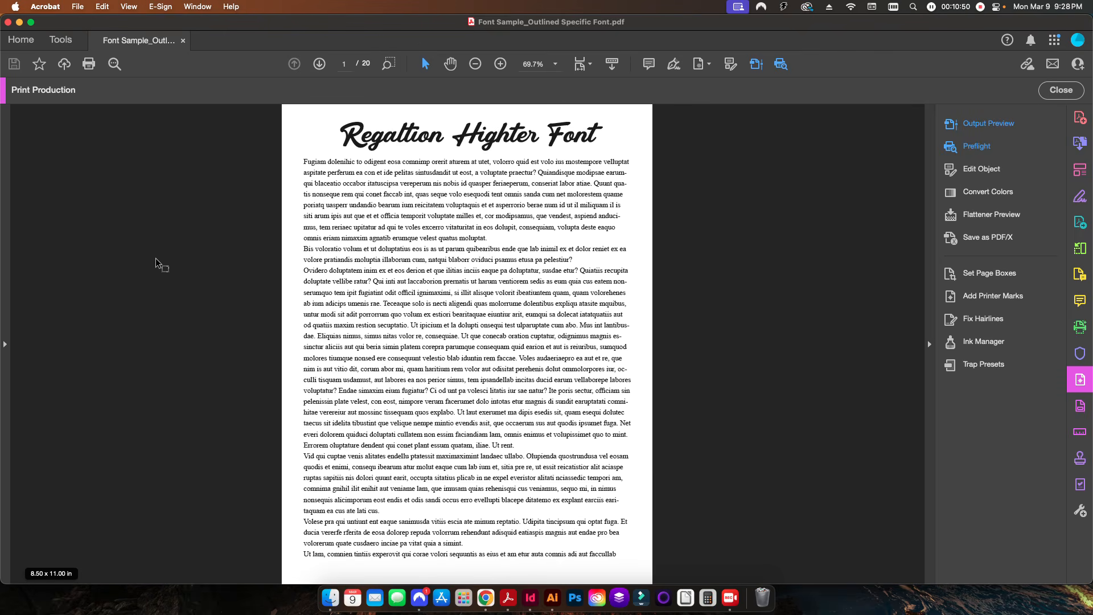
left_click_drag(395, 219, 528, 469)
left_click(364, 197)
left_click_drag(369, 186, 517, 393)
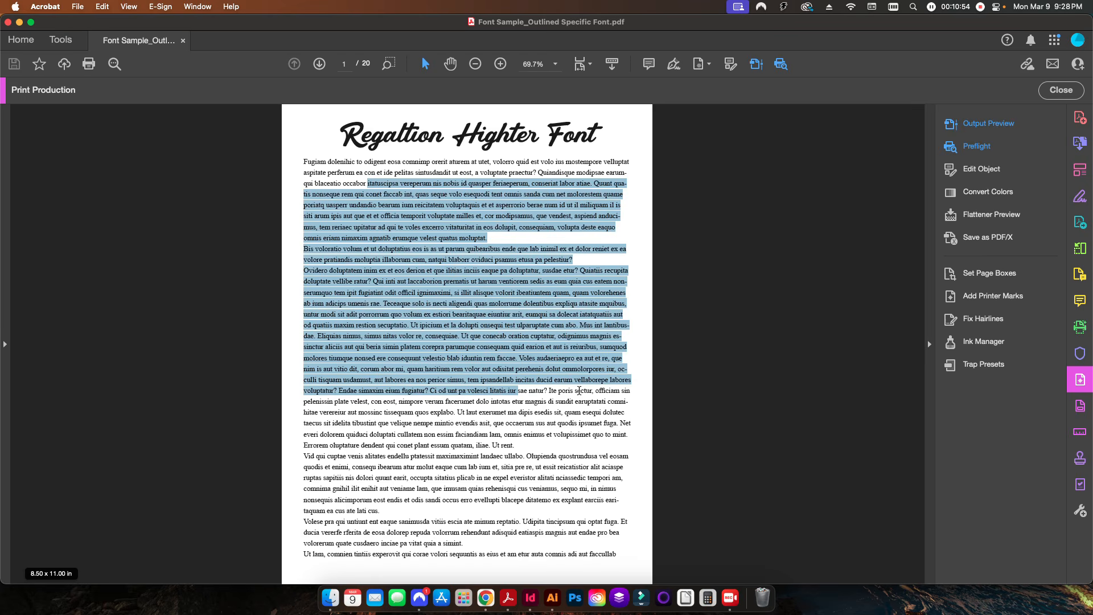
scroll(581, 391, "down", 8)
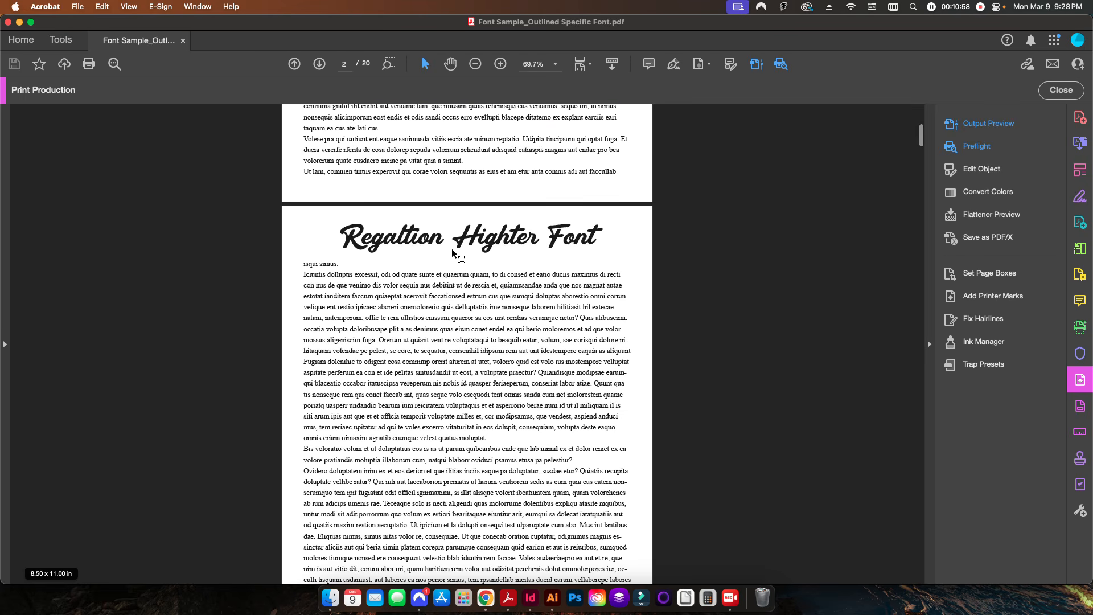
scroll(491, 309, "up", 8)
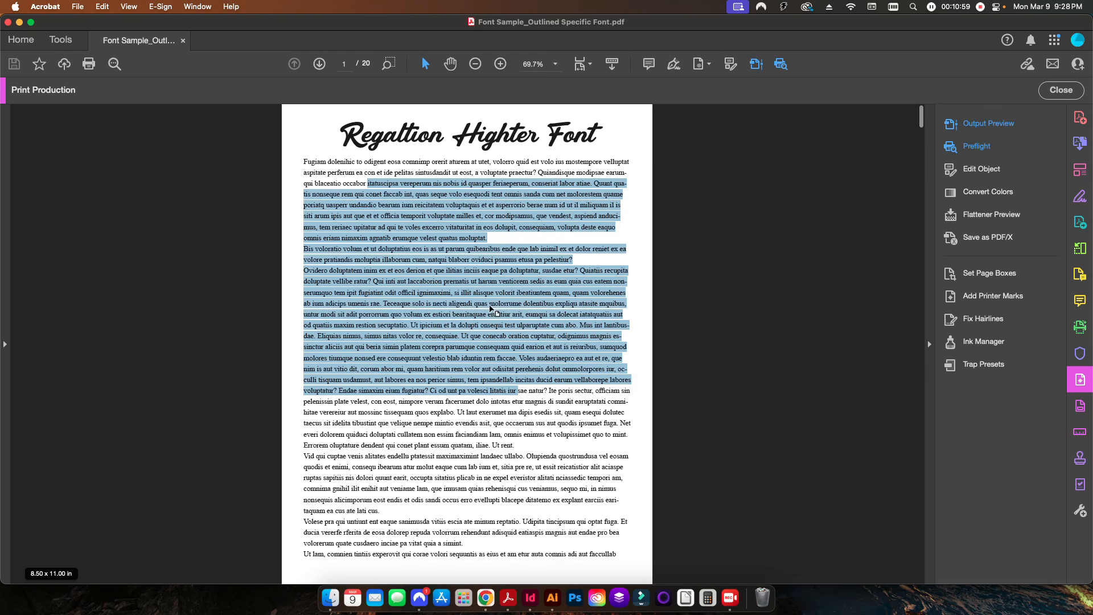
left_click(431, 259)
Examine page 1's content tree, checking the object types of the heading's Form XObject, its individual entries, and the body text
left_click(7, 234)
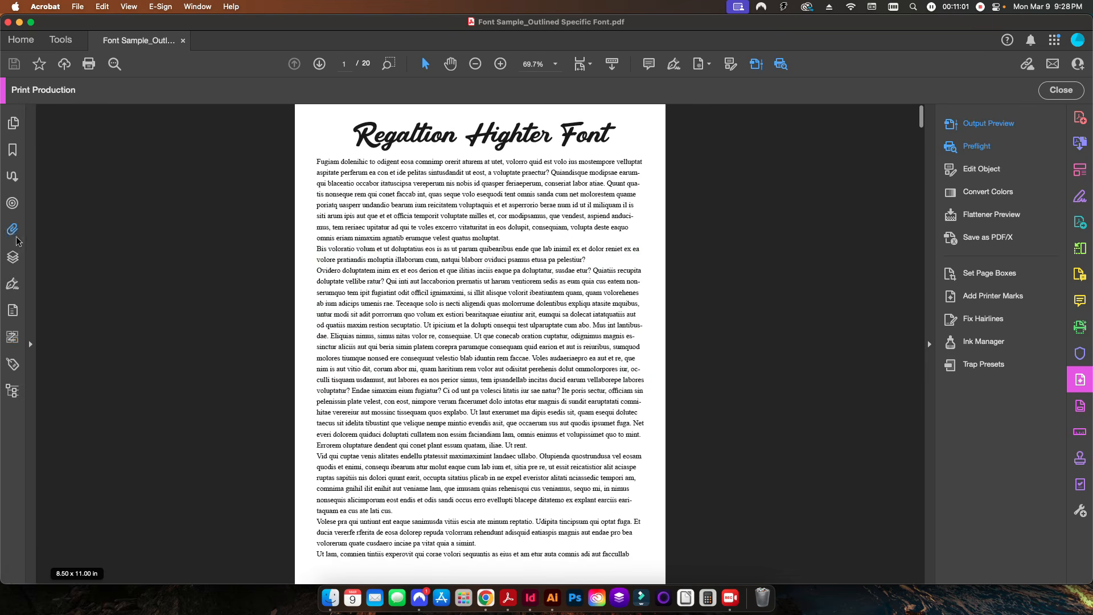
left_click(13, 310)
left_click(45, 183)
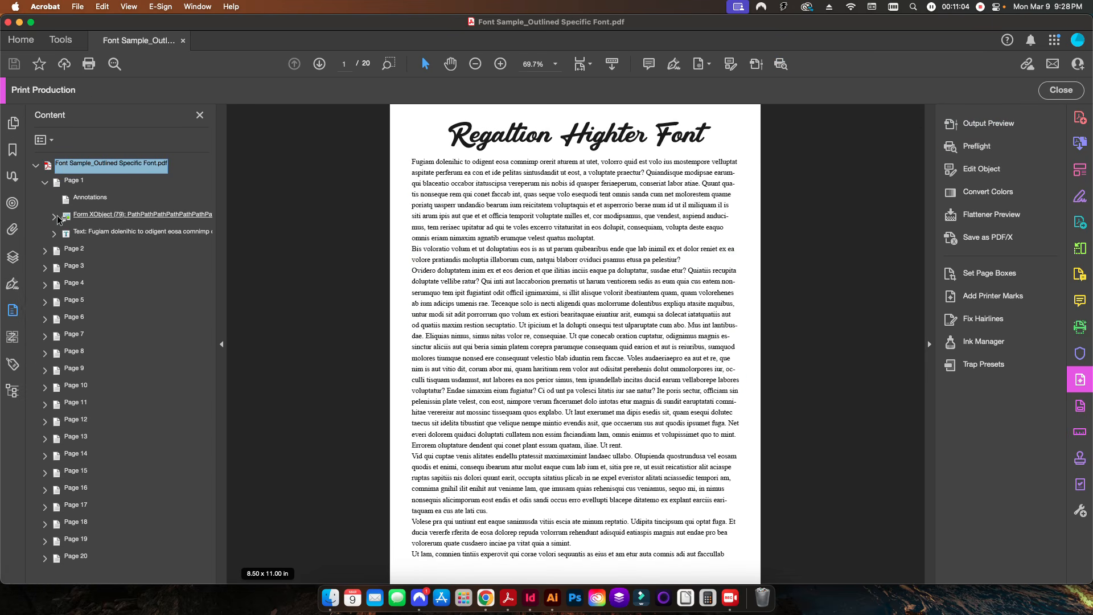
left_click(54, 217)
left_click(89, 233)
key("Down")
key("Down")
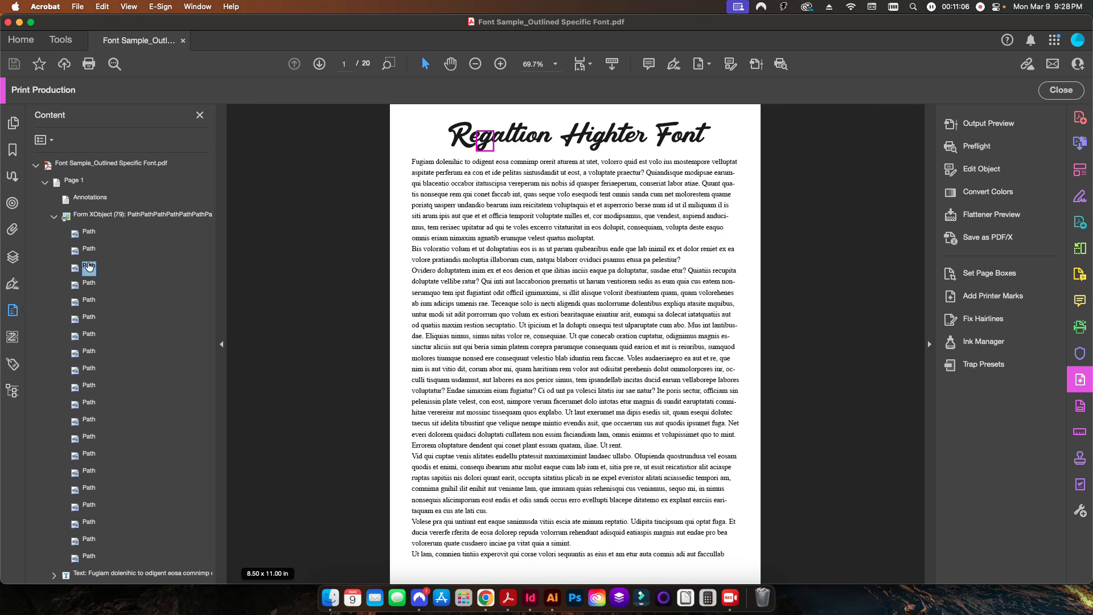
double_click(79, 215)
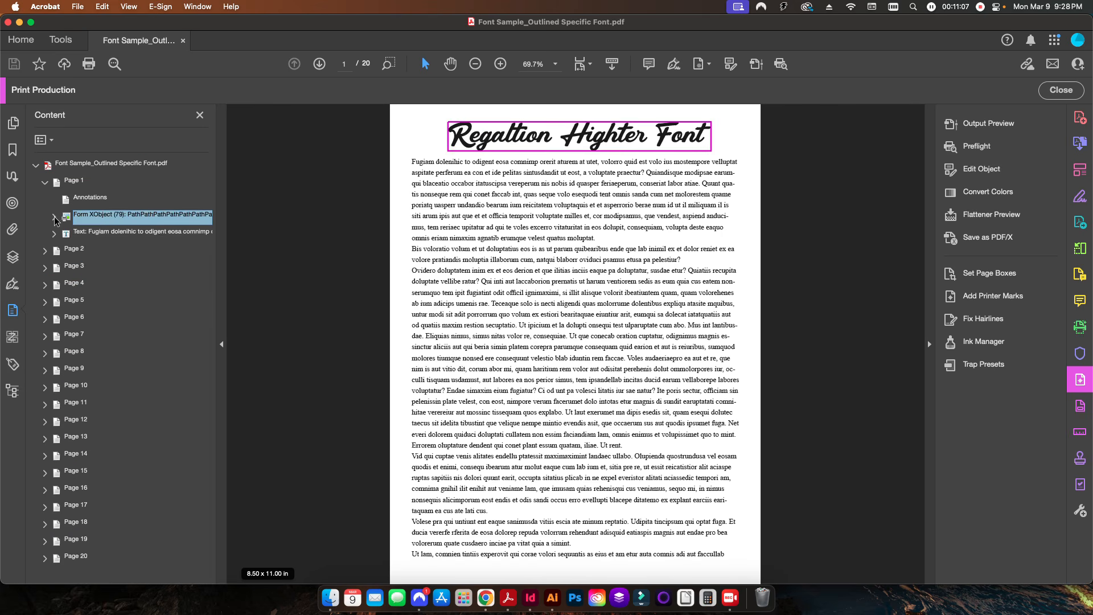
left_click(83, 238)
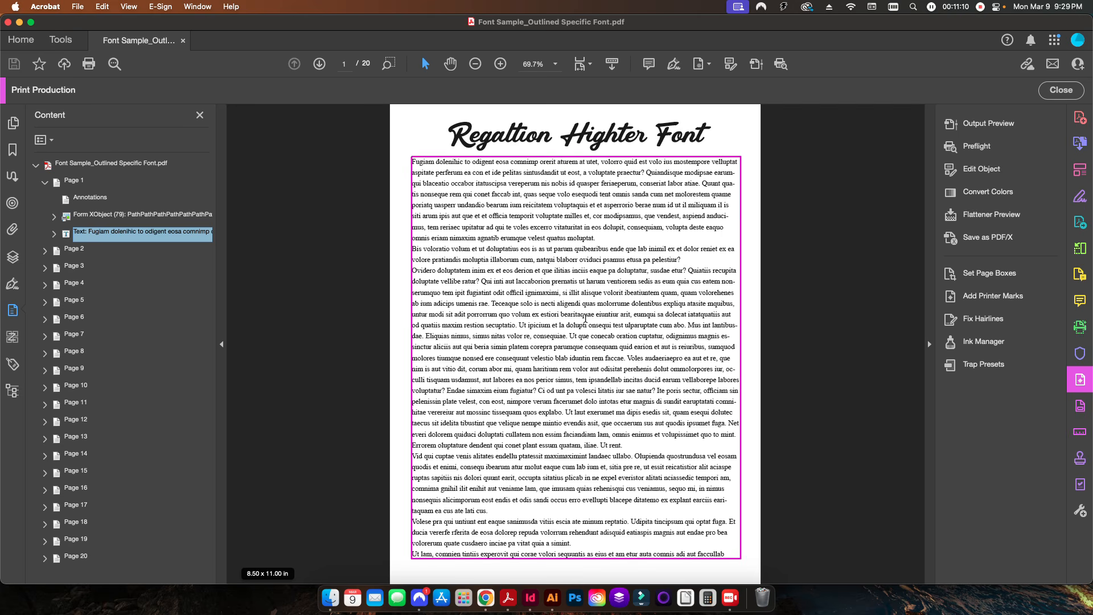
Check whether the body text on page 1 can be selected as live text, and clear the selection
left_click(344, 288)
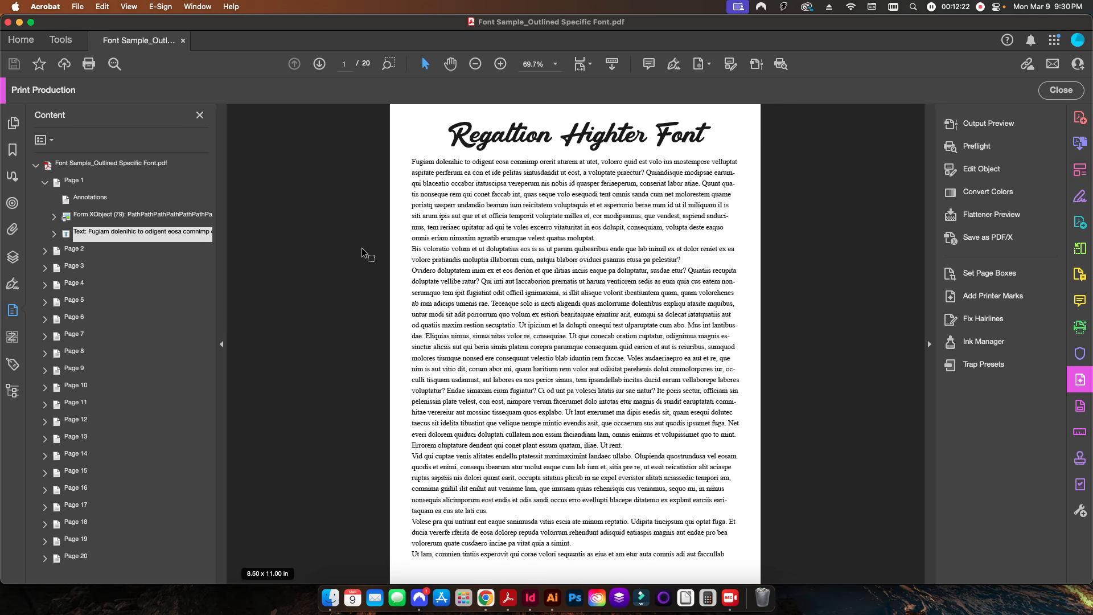
left_click_drag(487, 206, 668, 489)
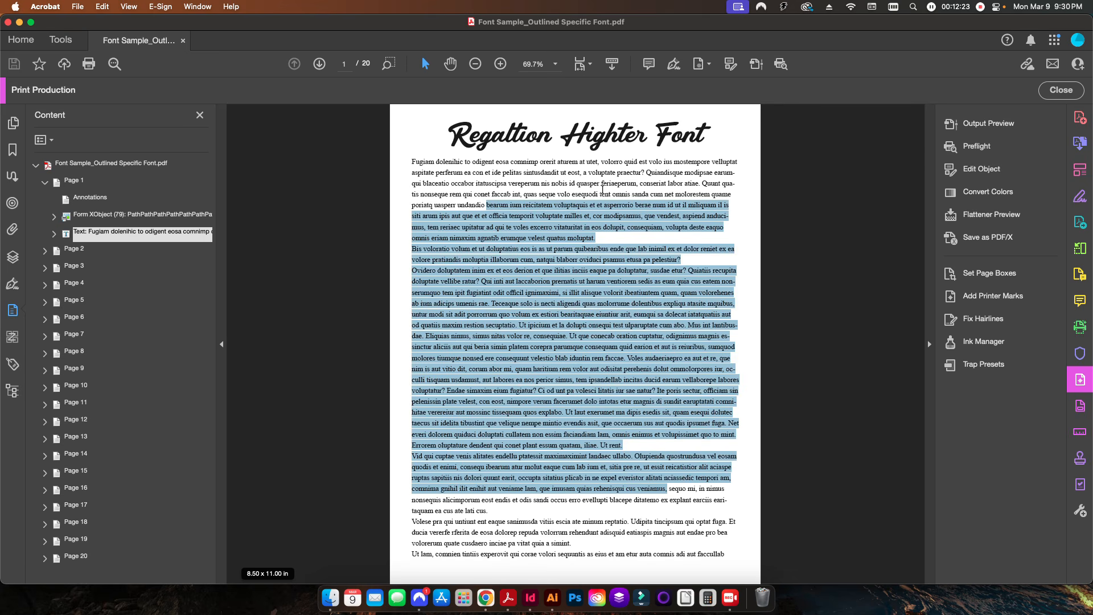
left_click(539, 276)
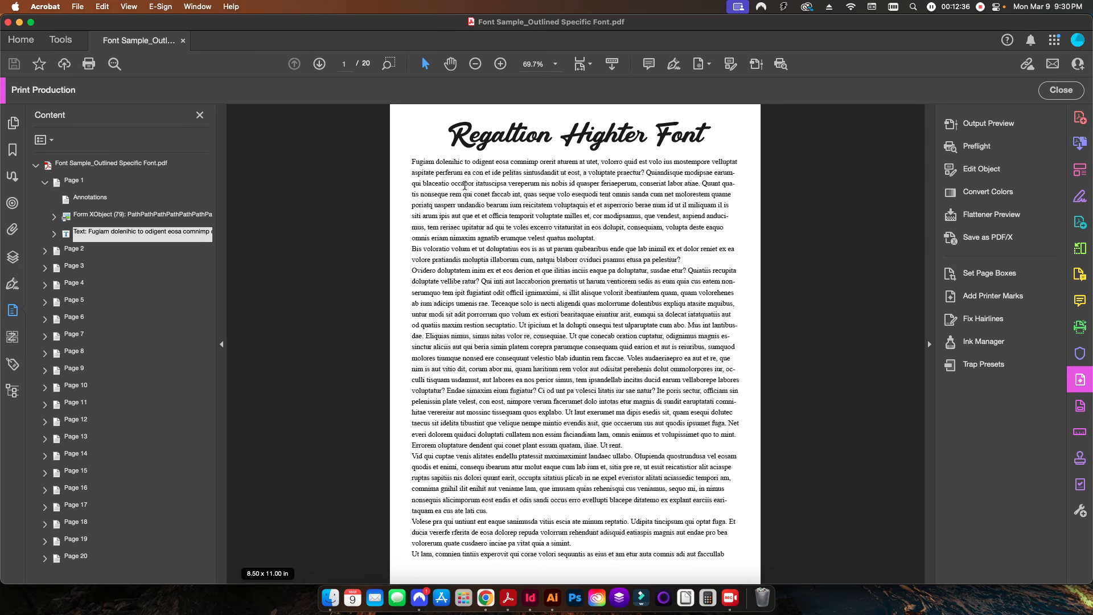
left_click_drag(423, 183, 624, 391)
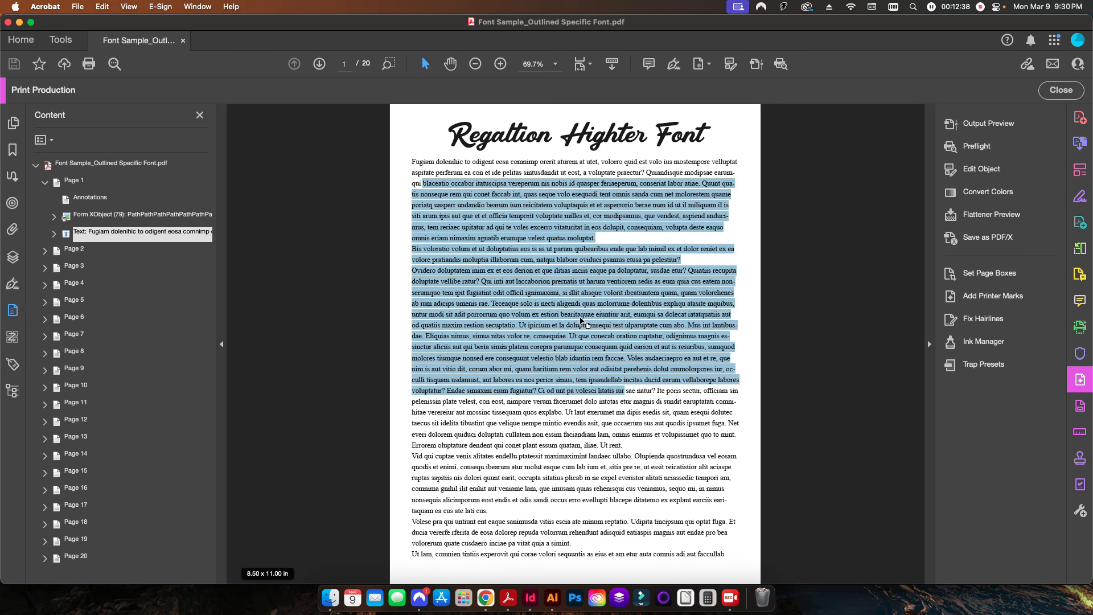
left_click(816, 306)
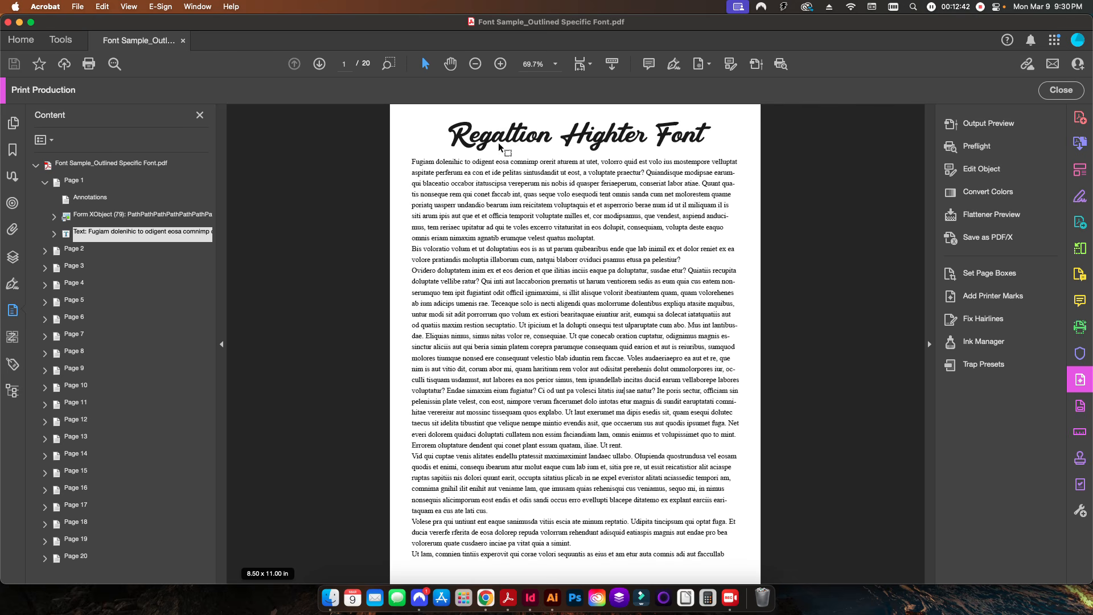